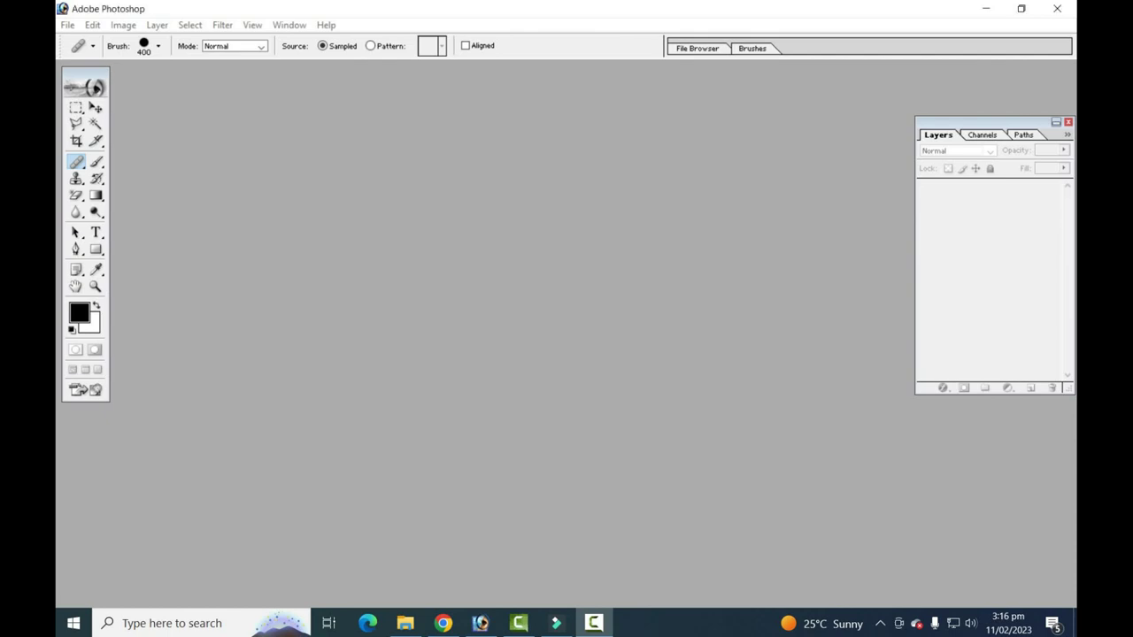
Pick the Slice Tool, briefly try the Move tool, then return to the Slice Tool.
key(k)
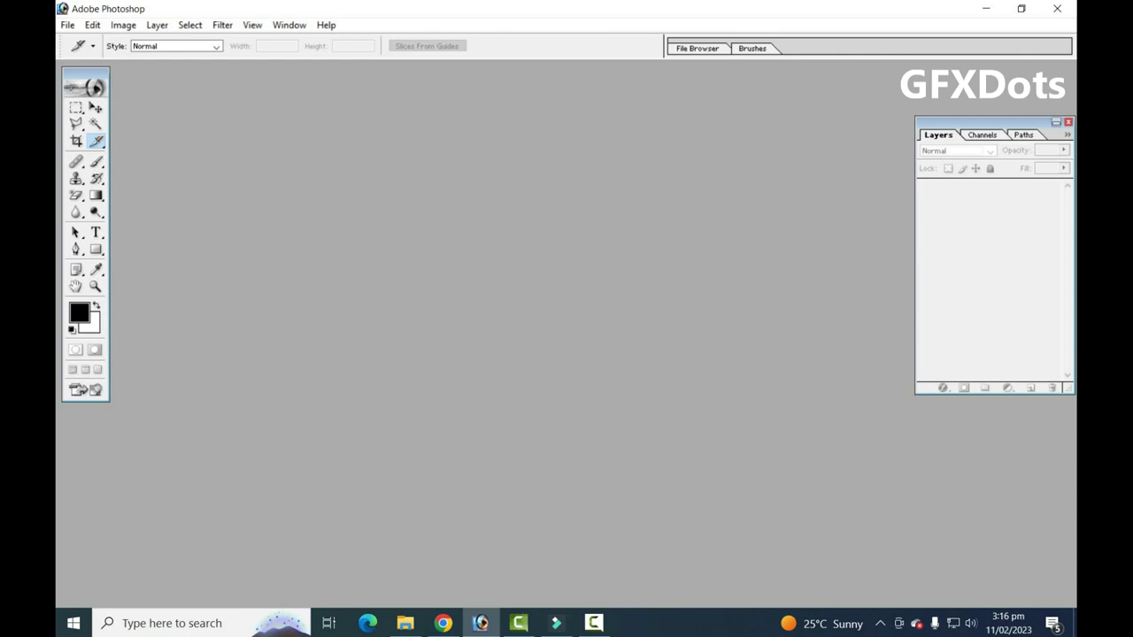
click(96, 107)
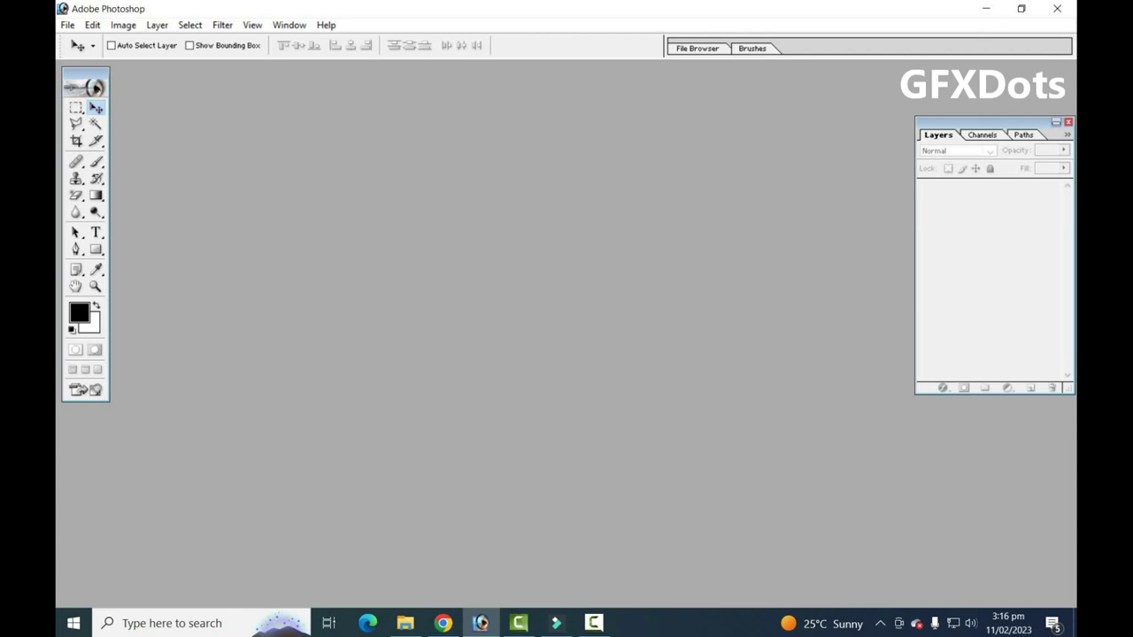
key(k)
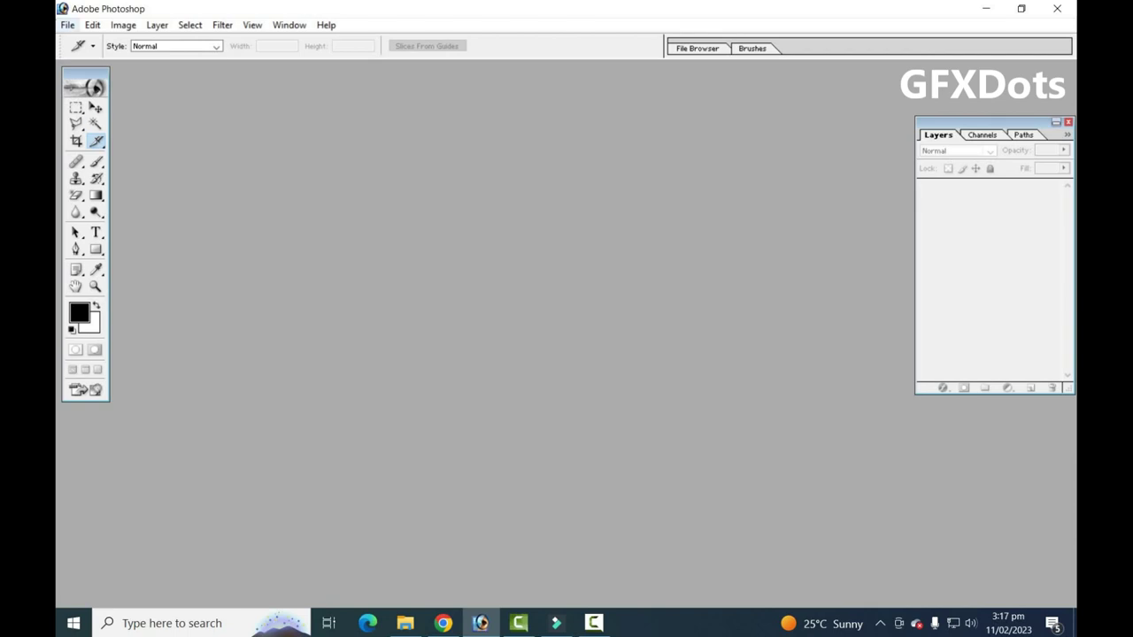
Open the photo pexels-photo-1264210.jpeg.
click(67, 25)
click(79, 56)
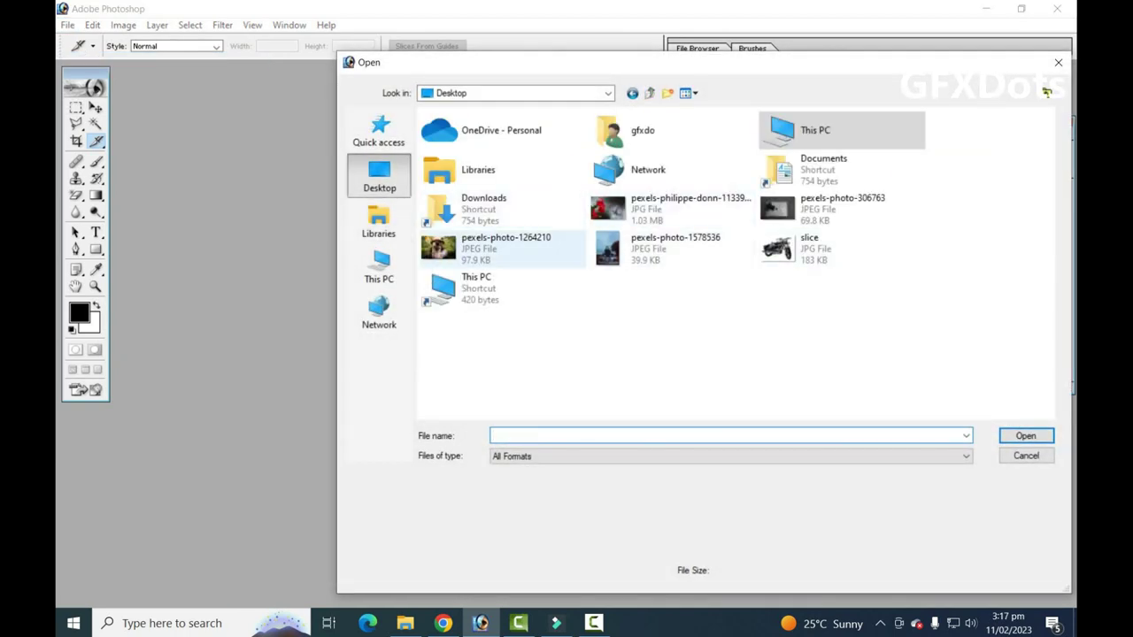
click(504, 249)
click(1025, 436)
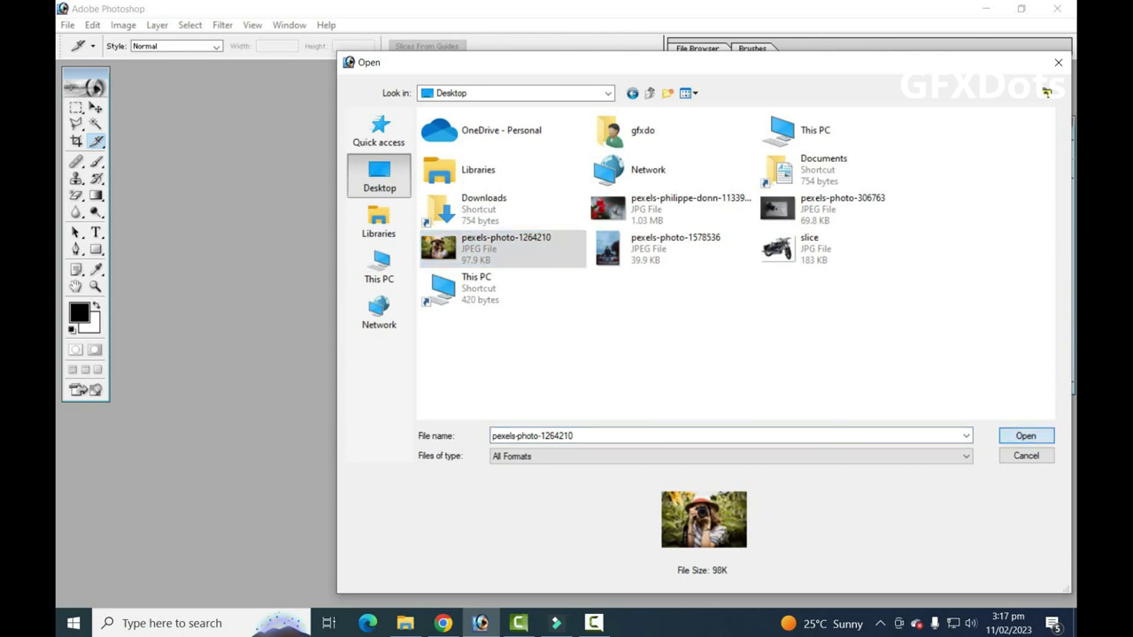
Position the photo window and draw a slice over the top-left area around the hat and camera.
drag(406, 75, 485, 104)
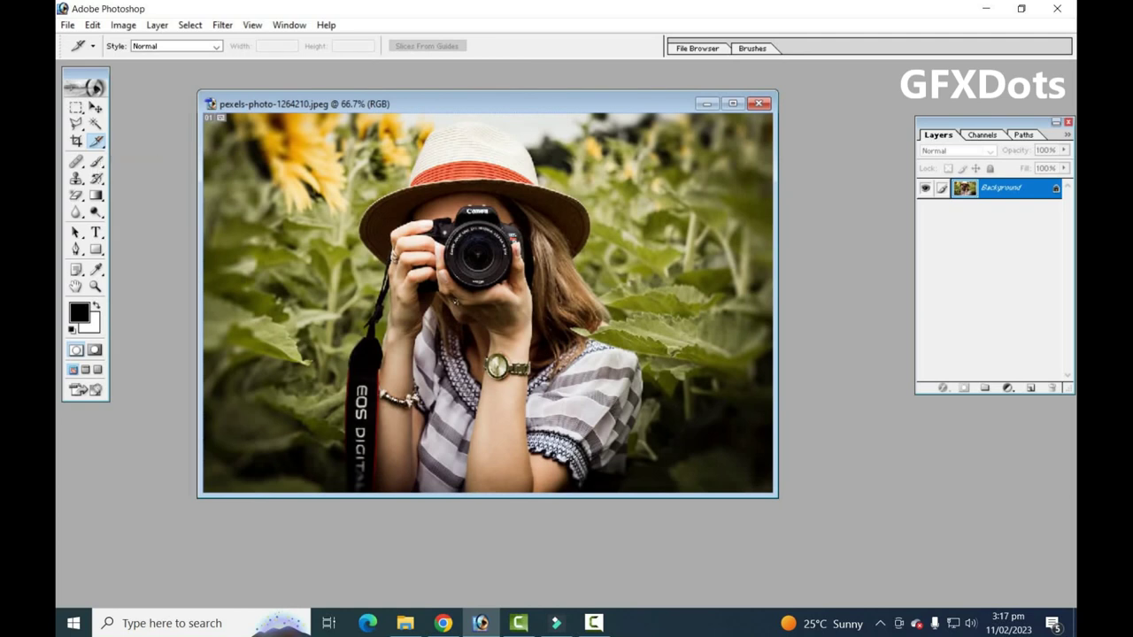
drag(354, 104, 336, 103)
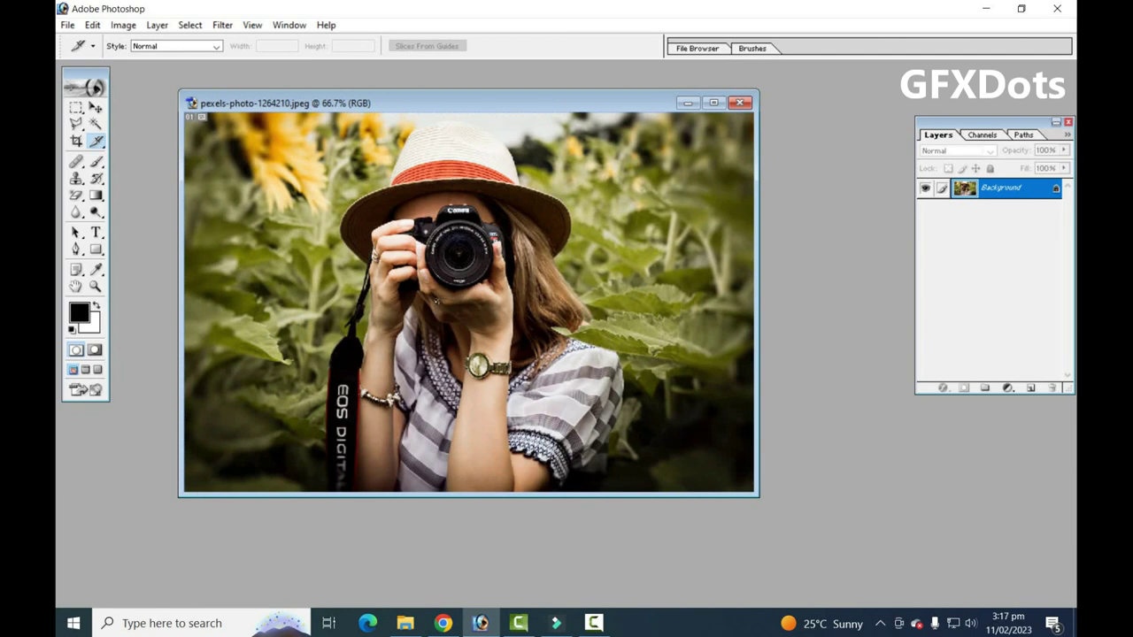
mouse_move(184, 112)
mouse_down()
mouse_move(493, 353)
mouse_move(475, 320)
mouse_move(530, 314)
mouse_move(509, 317)
mouse_up()
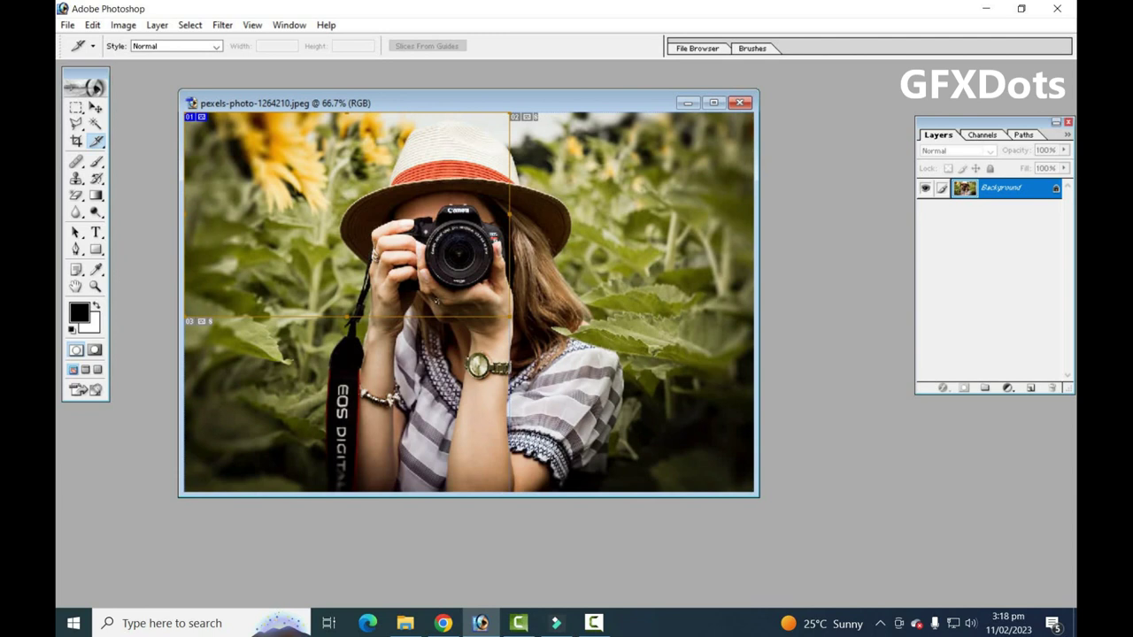
Shift the slice edges slightly and make the top-right area its own slice.
mouse_move(345, 316)
mouse_down()
mouse_move(346, 326)
mouse_move(346, 316)
mouse_up()
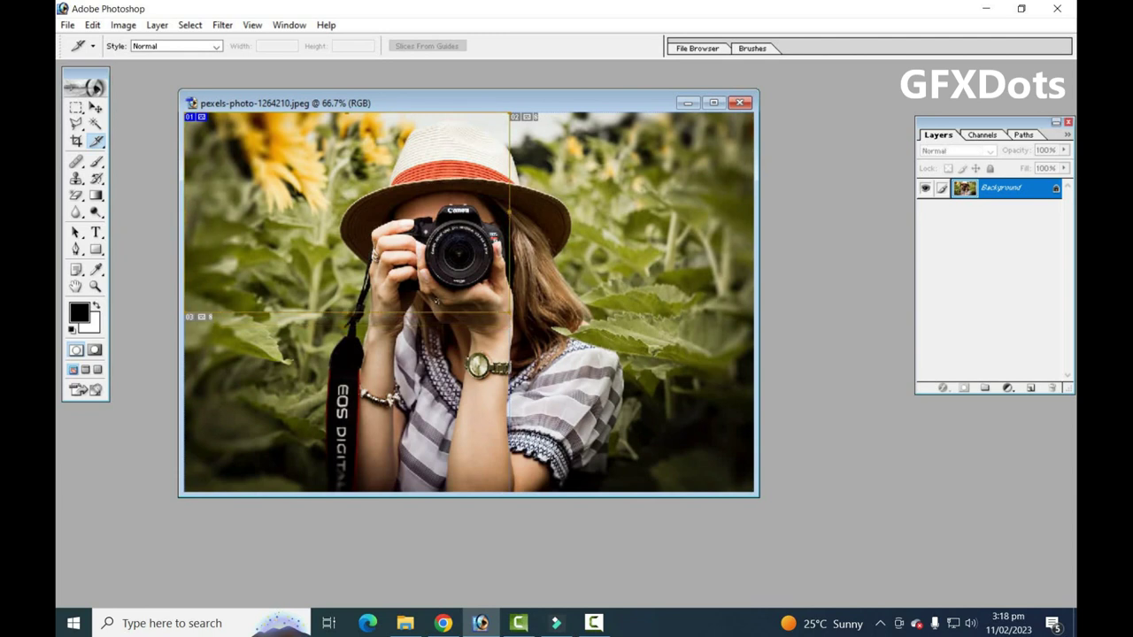
drag(509, 212, 533, 213)
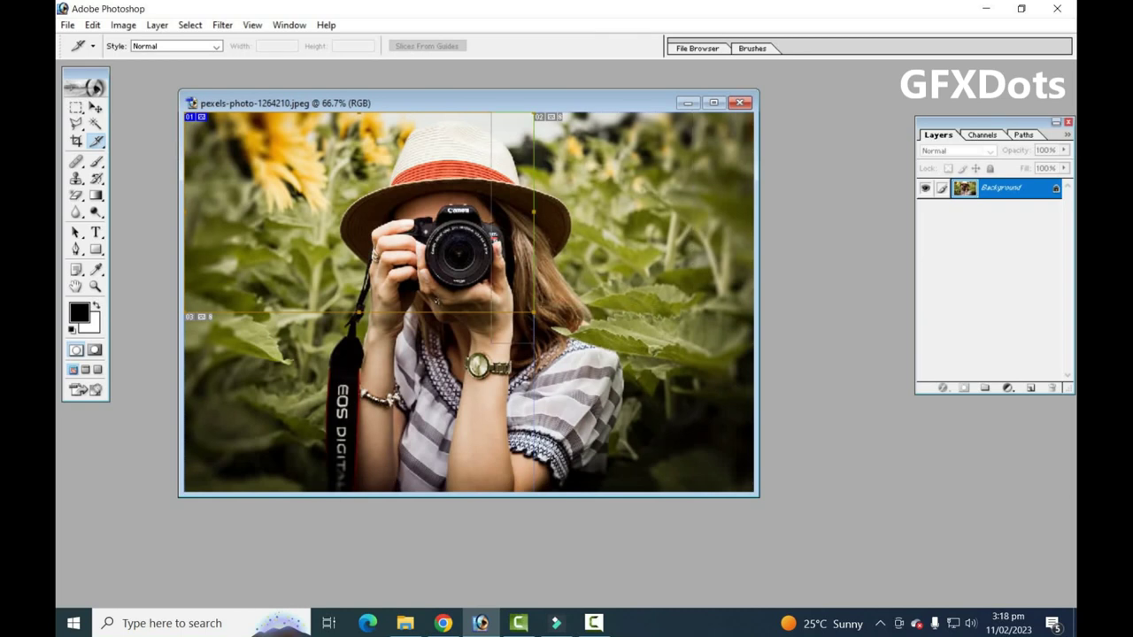
drag(533, 113, 754, 313)
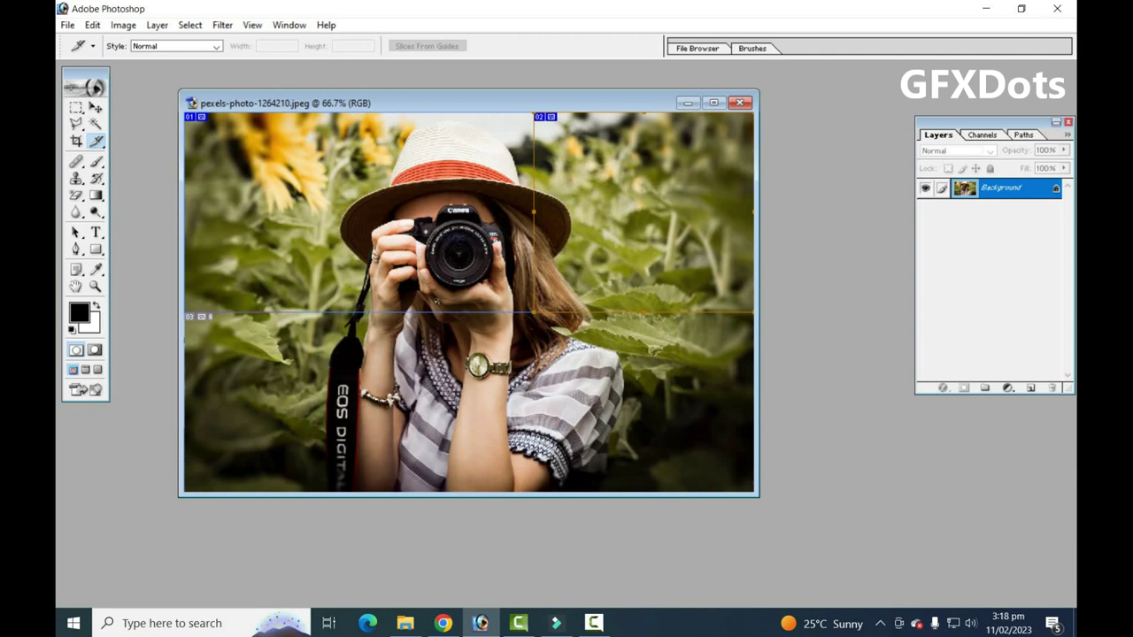
Add slice 04 over the lower-right quarter and select it.
drag(534, 314, 754, 492)
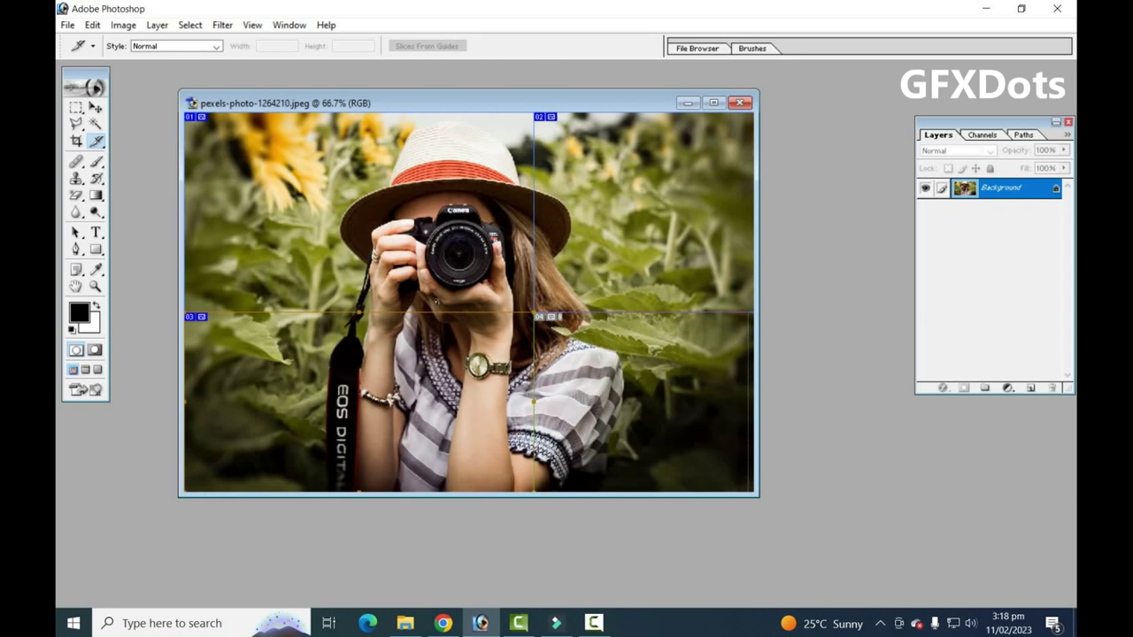
click(560, 319)
click(96, 141)
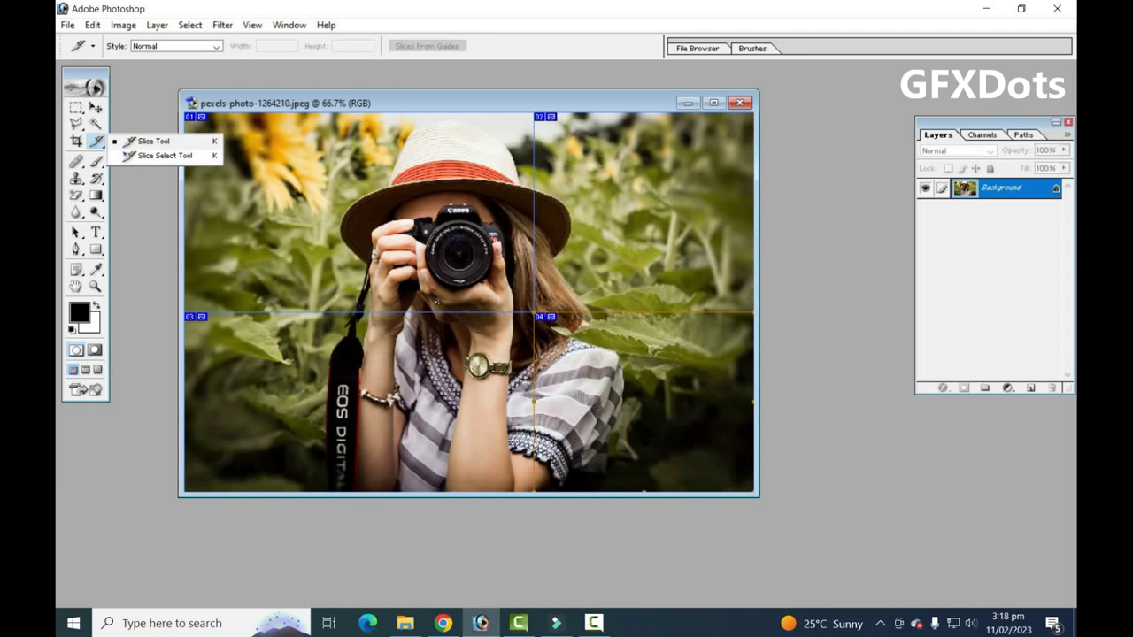
With the Slice Select Tool, raise the right slice's top edge to match the left one.
click(164, 155)
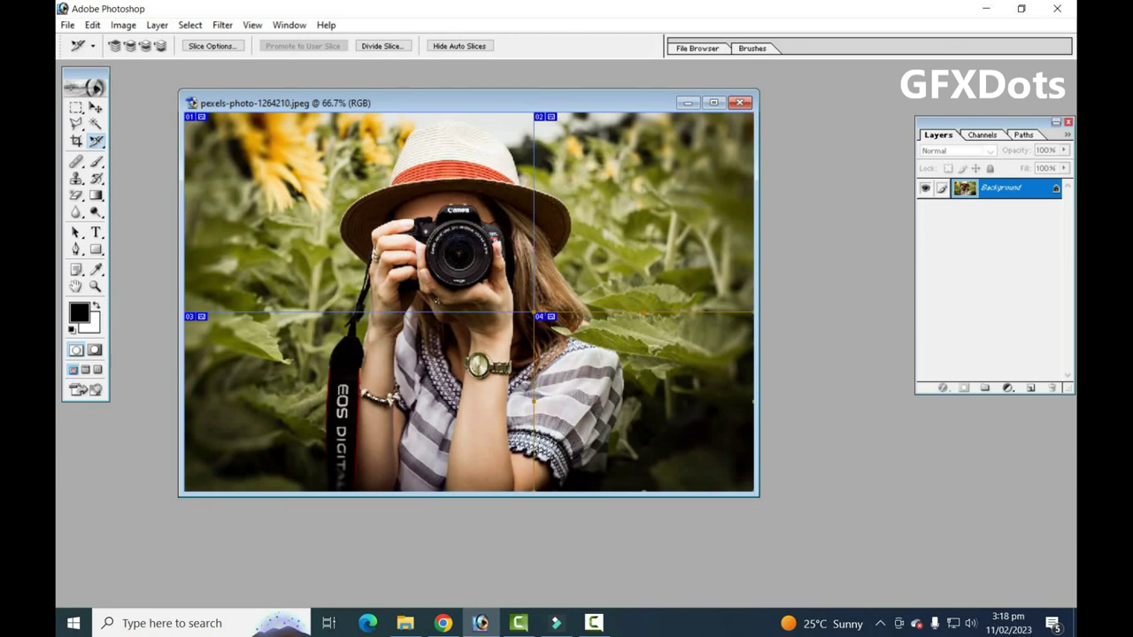
mouse_move(644, 316)
mouse_down()
mouse_move(644, 254)
mouse_move(699, 316)
mouse_up()
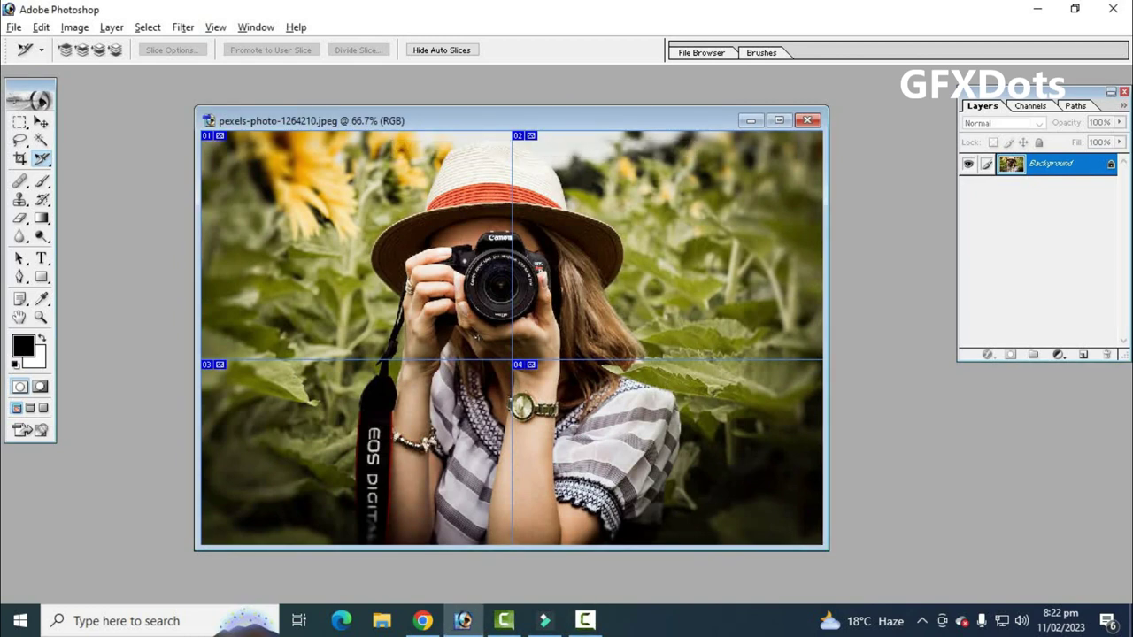
drag(478, 121, 466, 122)
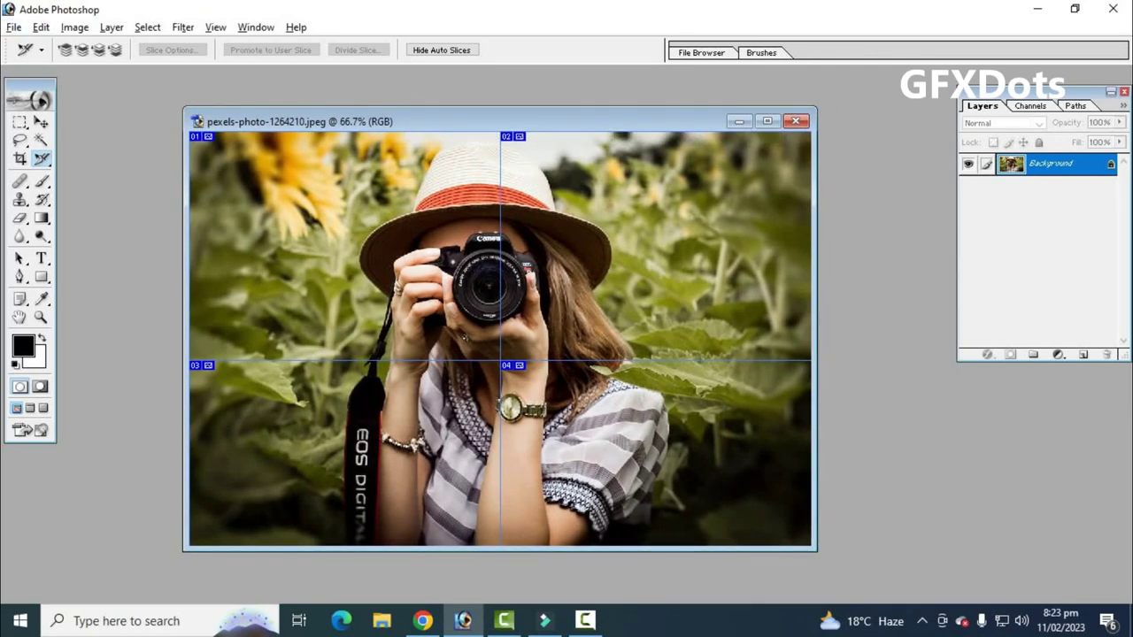
drag(261, 121, 251, 121)
click(14, 27)
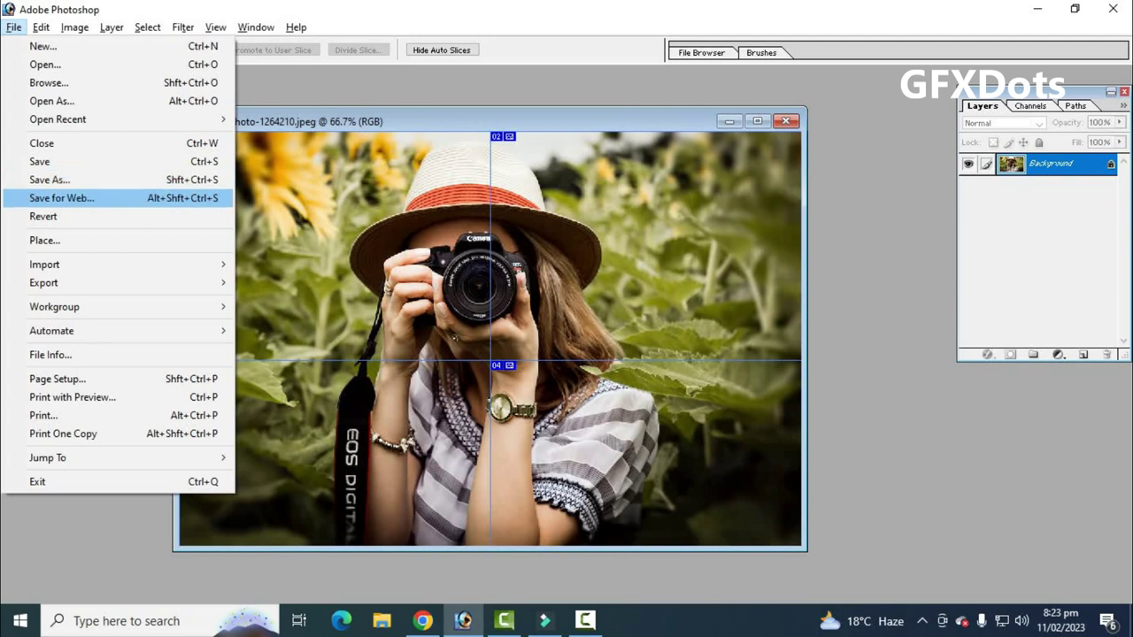
Open Save for Web and review the optimization settings of each slice.
click(62, 197)
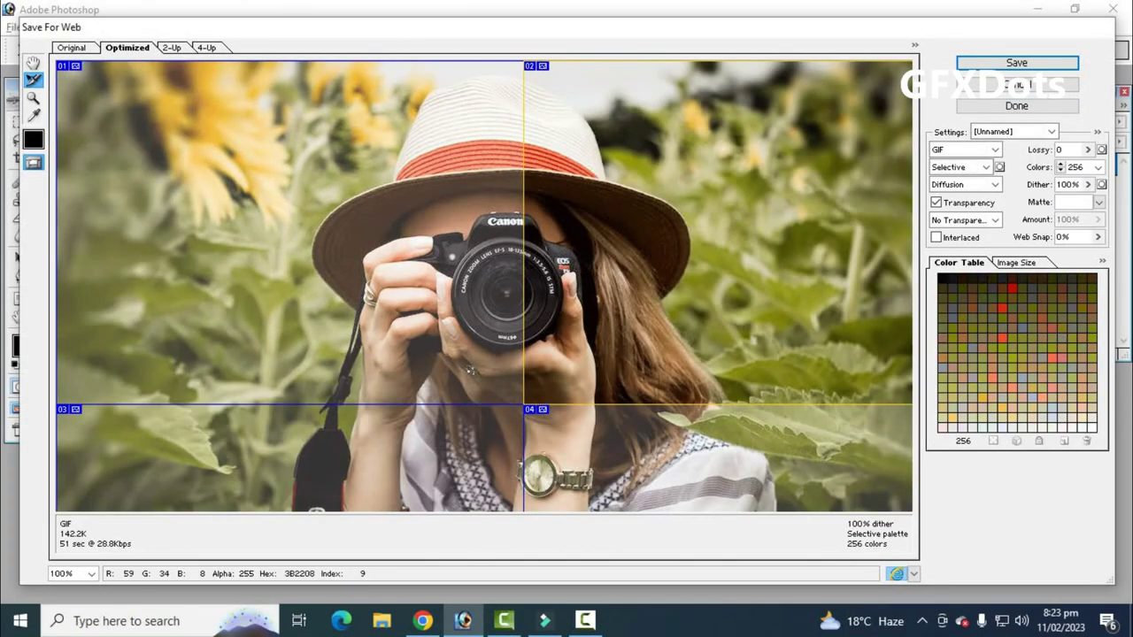
click(673, 460)
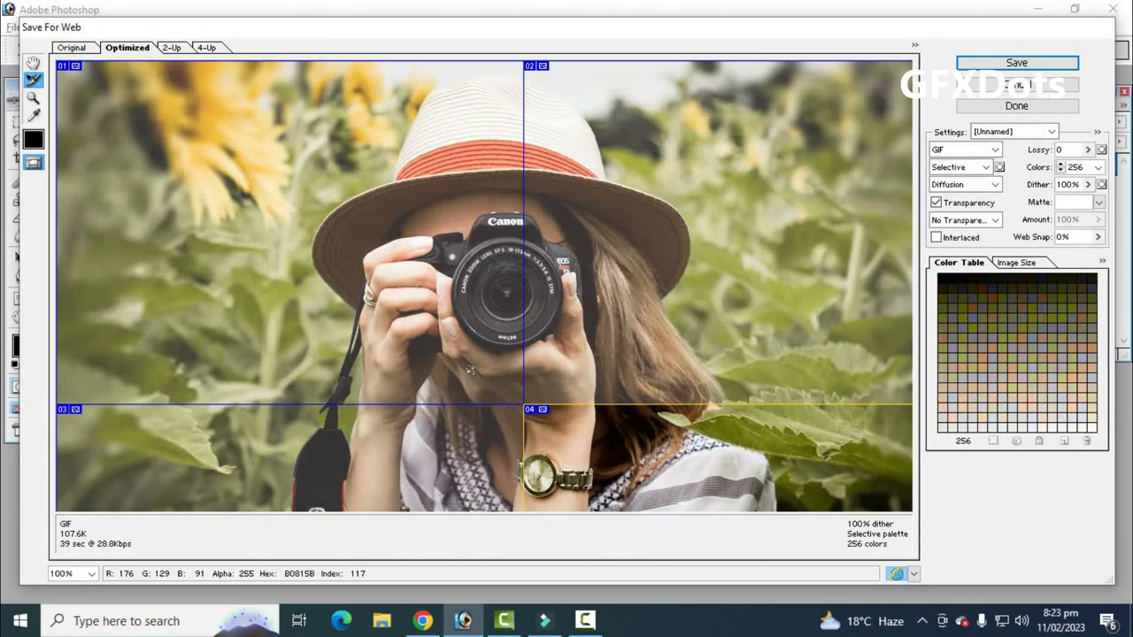
click(266, 230)
click(265, 460)
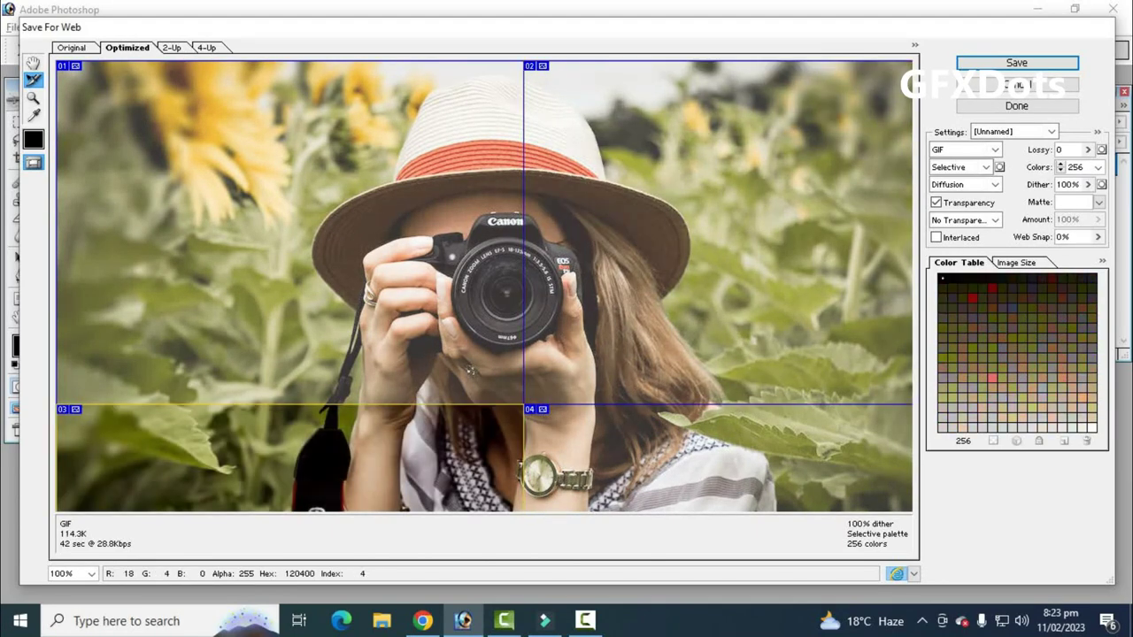
click(717, 459)
Save the slices to the Desktop as 'slice tool' in HTML and Images format.
click(1016, 62)
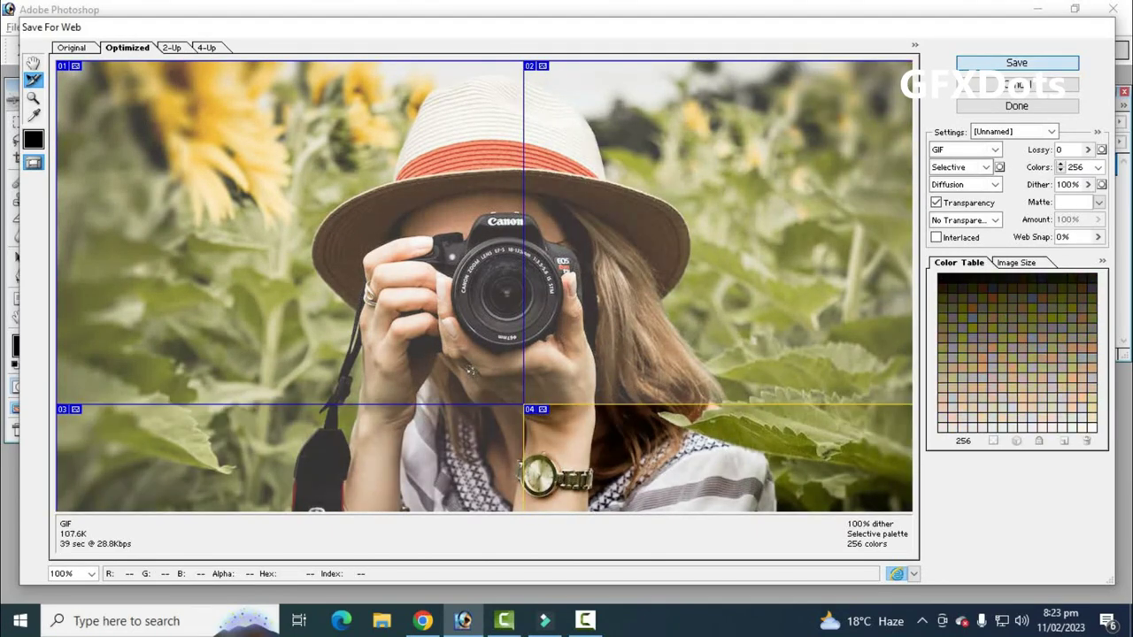
click(366, 137)
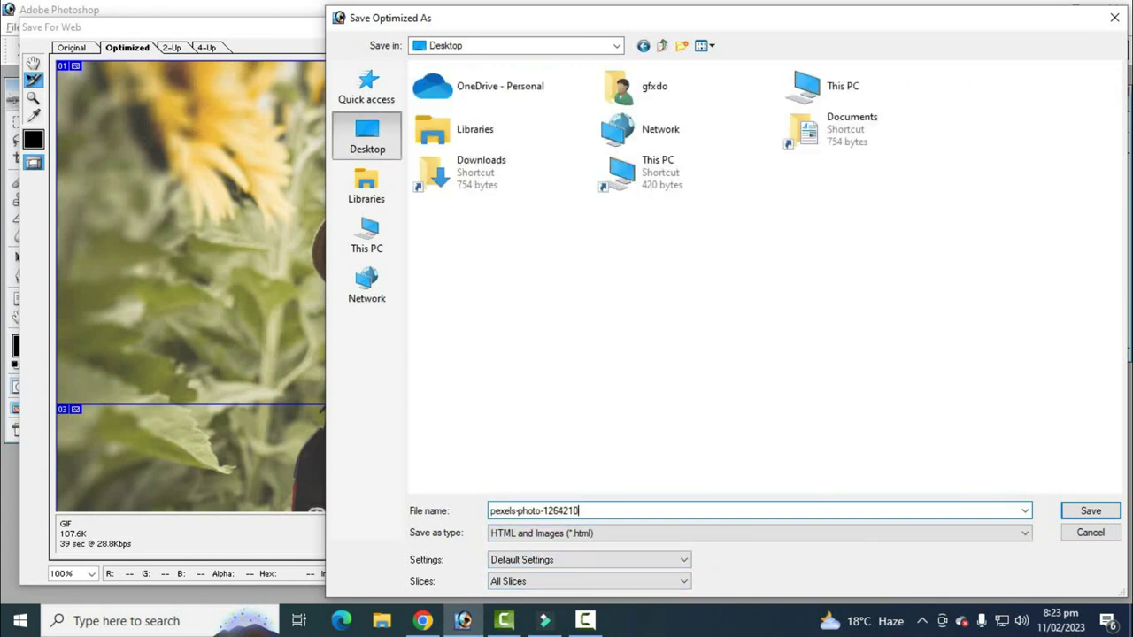
text(slice tool)
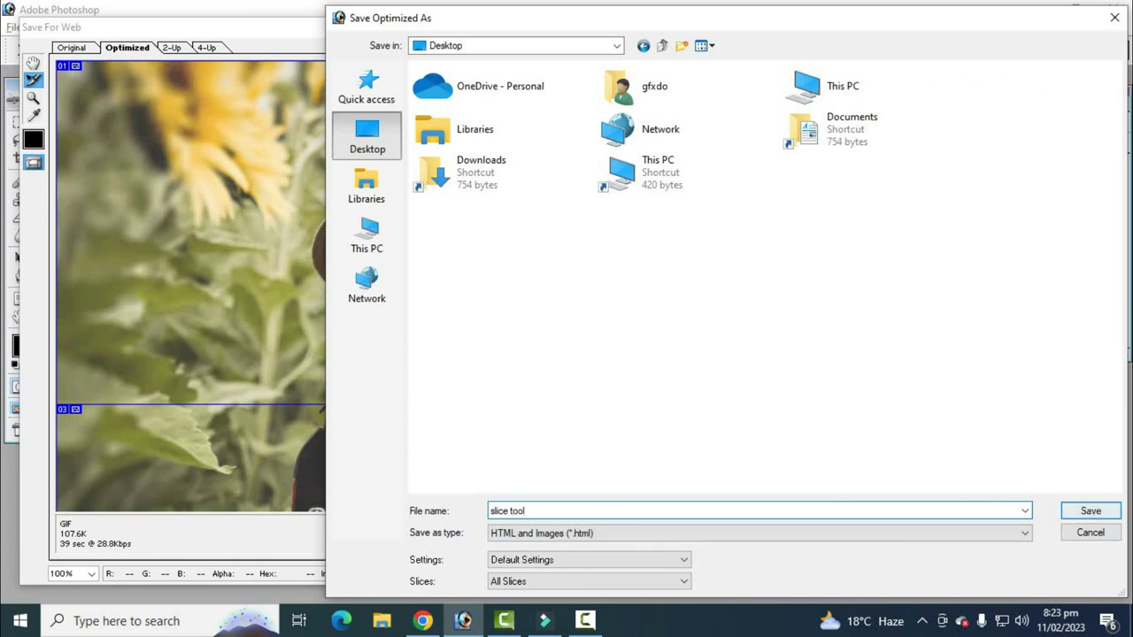
click(1090, 510)
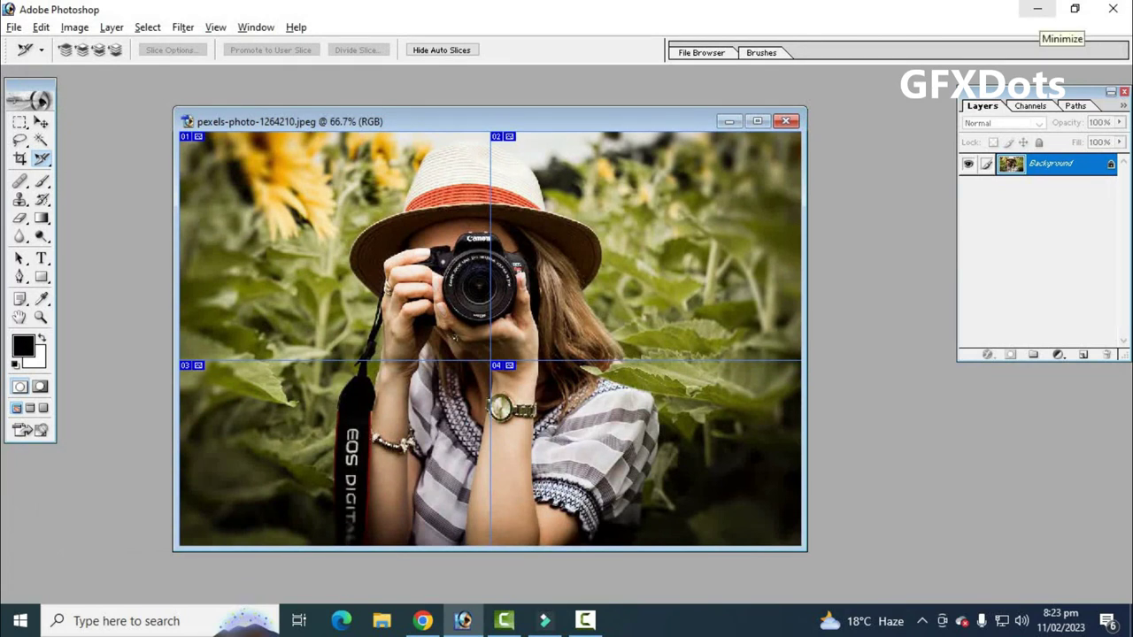
Minimize Photoshop and move the exported images folder and slice-tool page to the desktop's centre.
click(1037, 9)
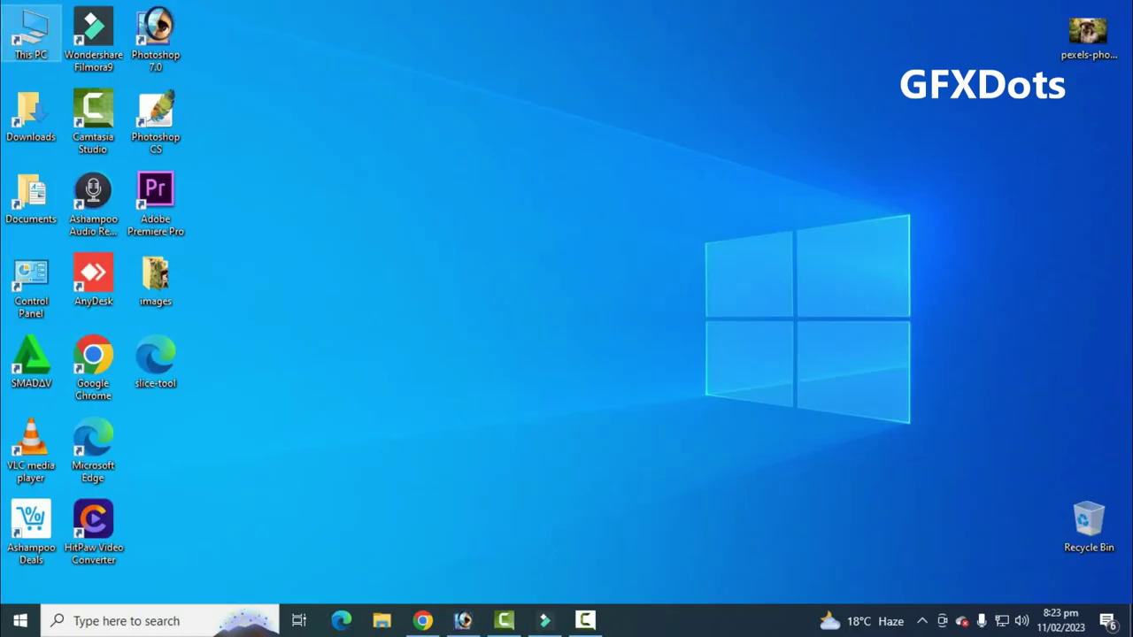
drag(203, 394, 127, 253)
mouse_move(155, 359)
mouse_down()
mouse_move(404, 191)
mouse_move(466, 116)
mouse_up()
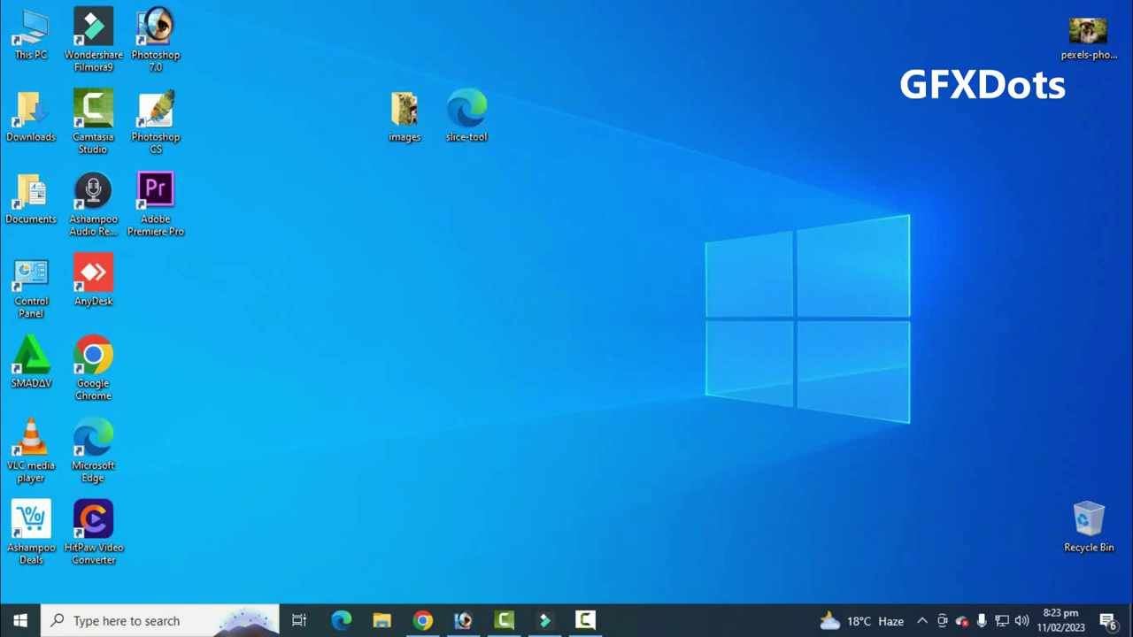
Preview slice-tool_01 onward from the images folder in Photos, then close Photos and Explorer.
double_click(403, 113)
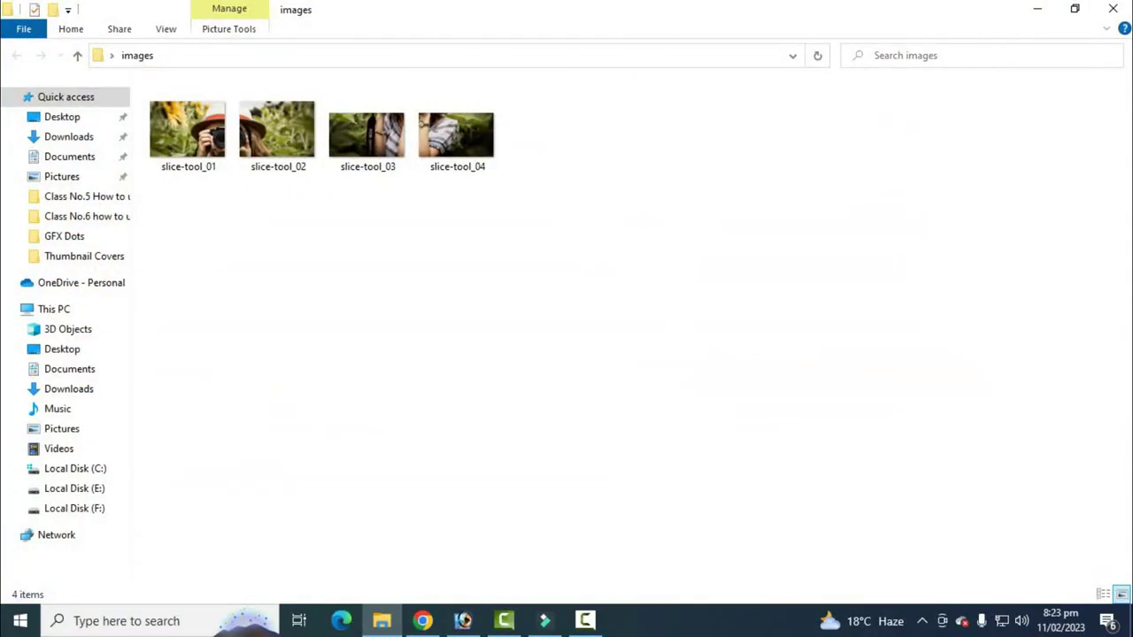
double_click(187, 133)
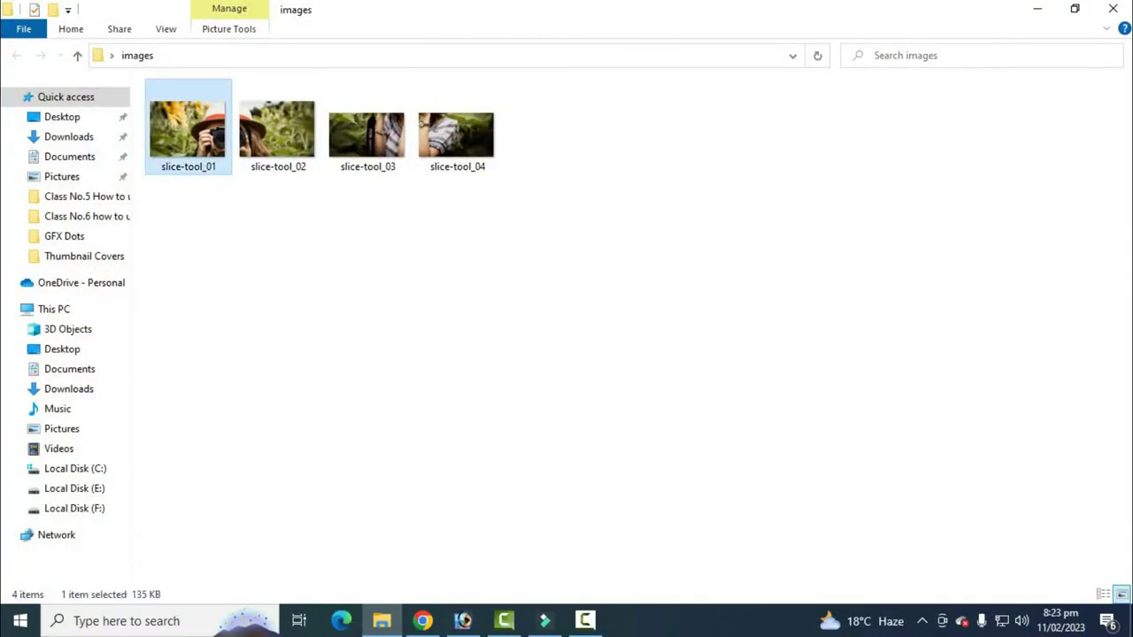
key(Right)
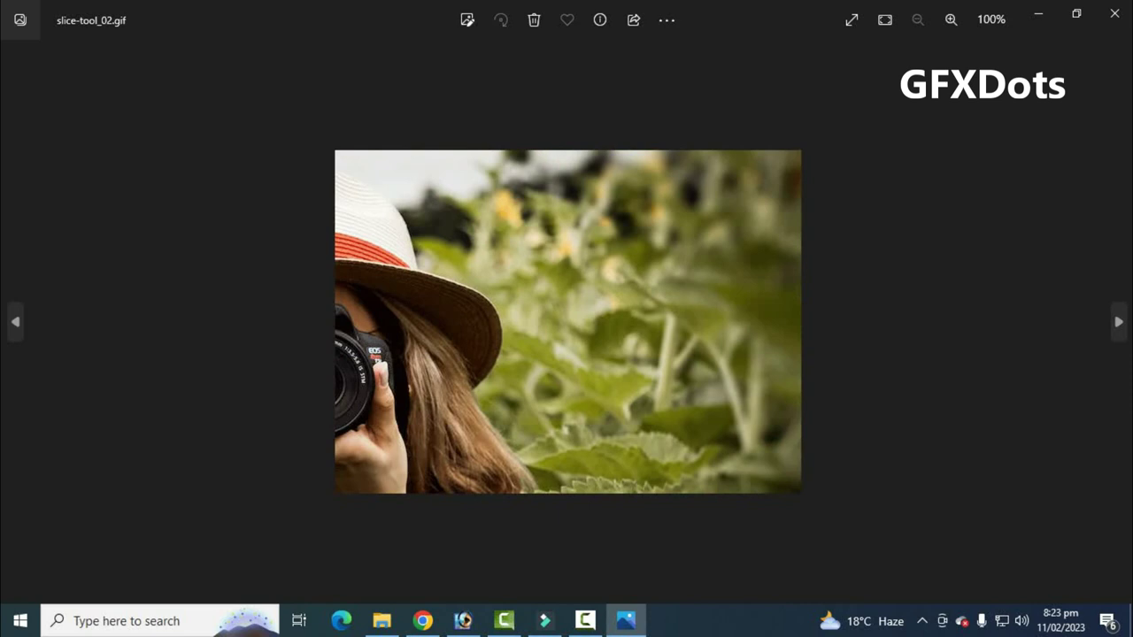
key(Right)
key(Right)
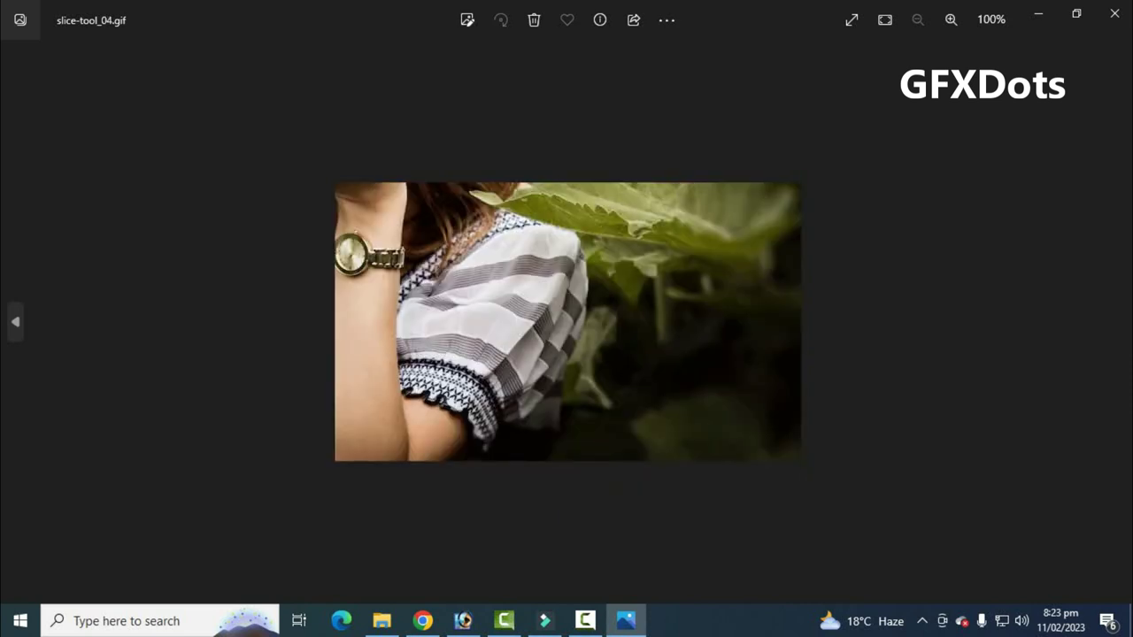
click(1115, 13)
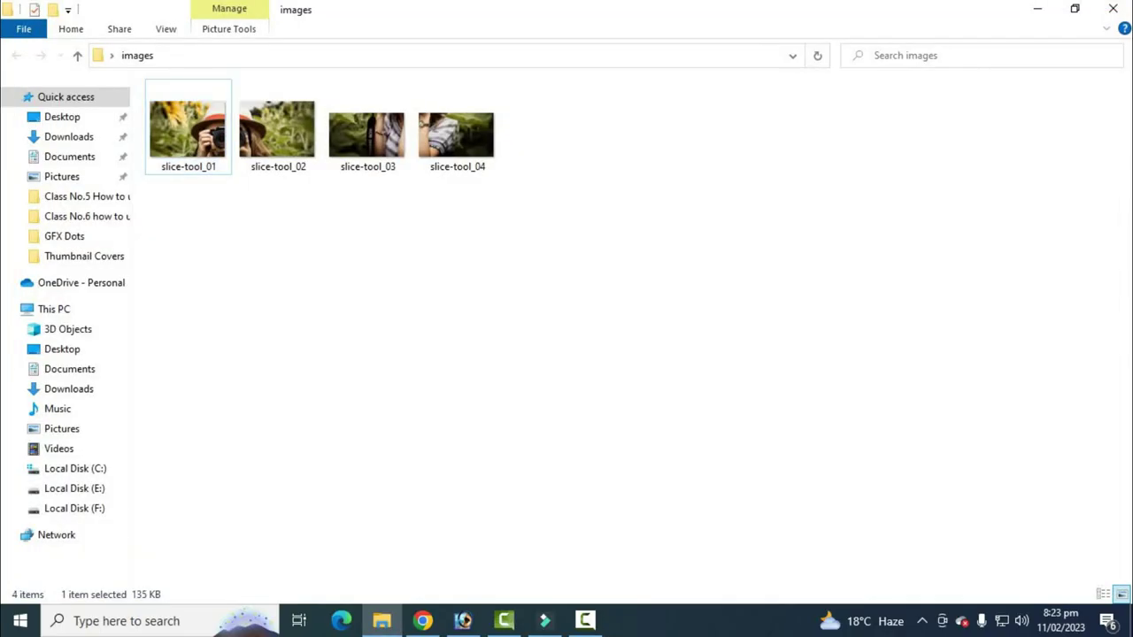
click(1113, 9)
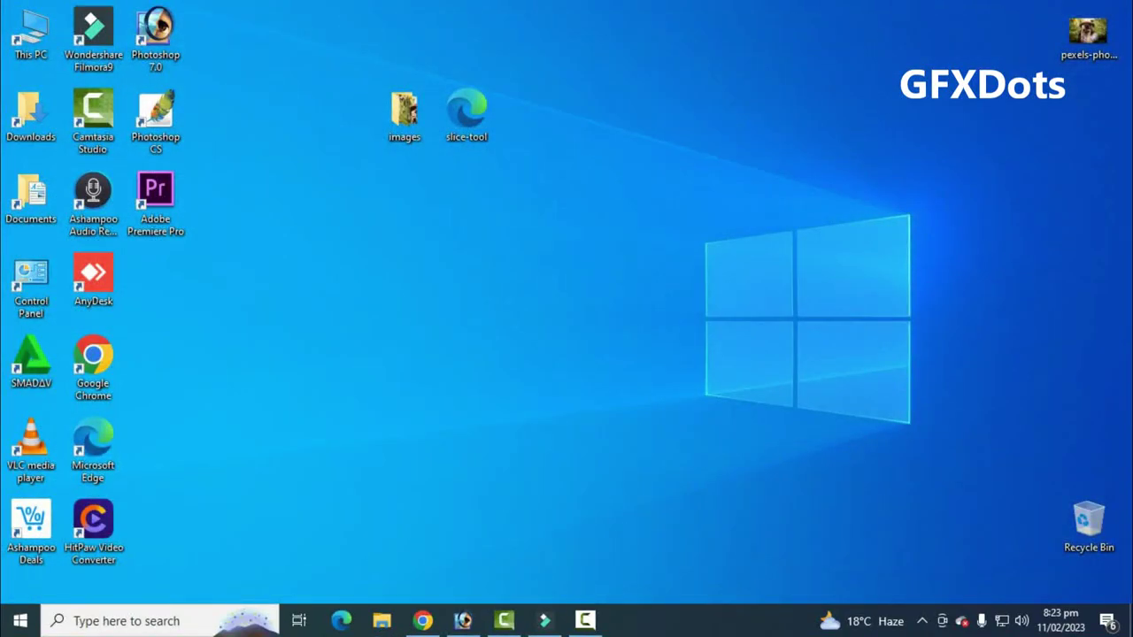
View slice-tool.html in Edge, scroll through the reassembled photo, then close Edge.
double_click(466, 111)
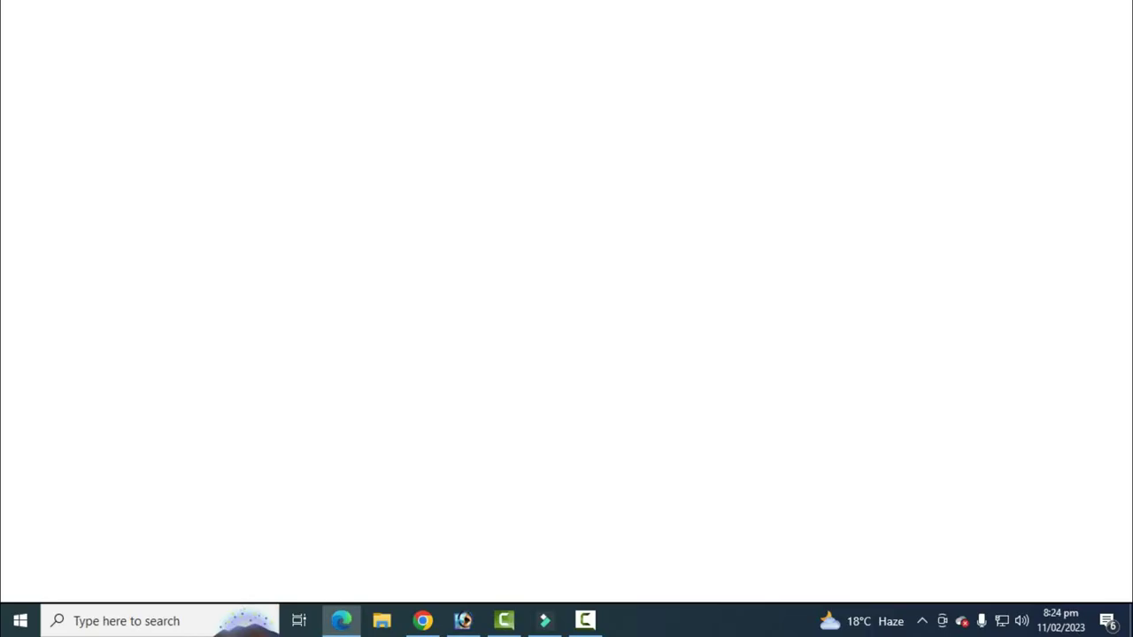
scroll(567, 331, down, 1)
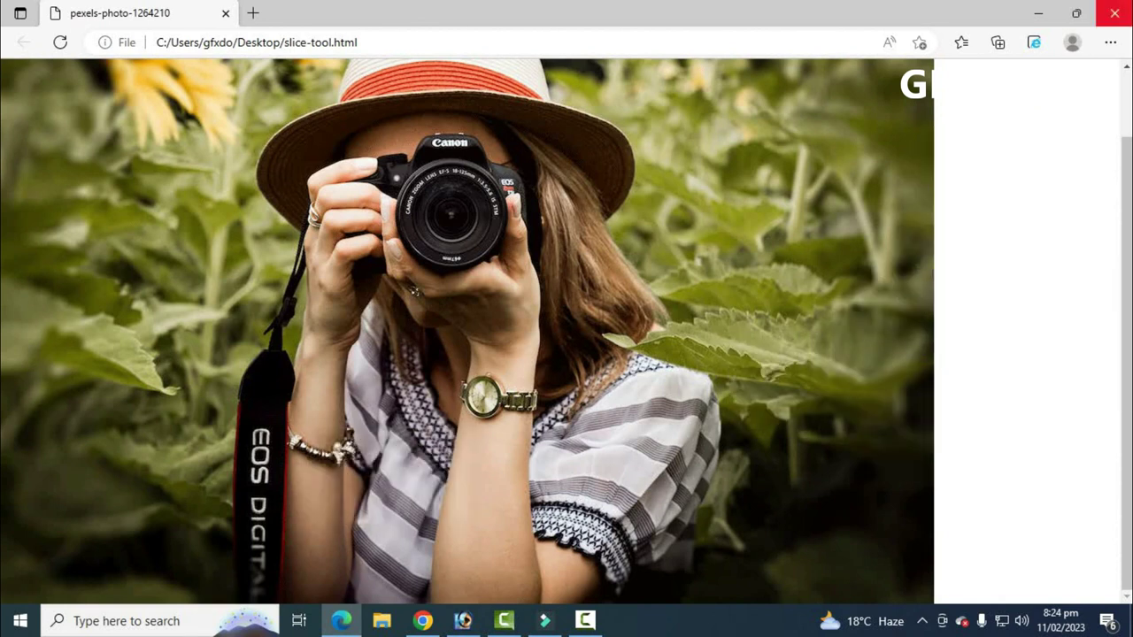
click(1114, 12)
double_click(404, 113)
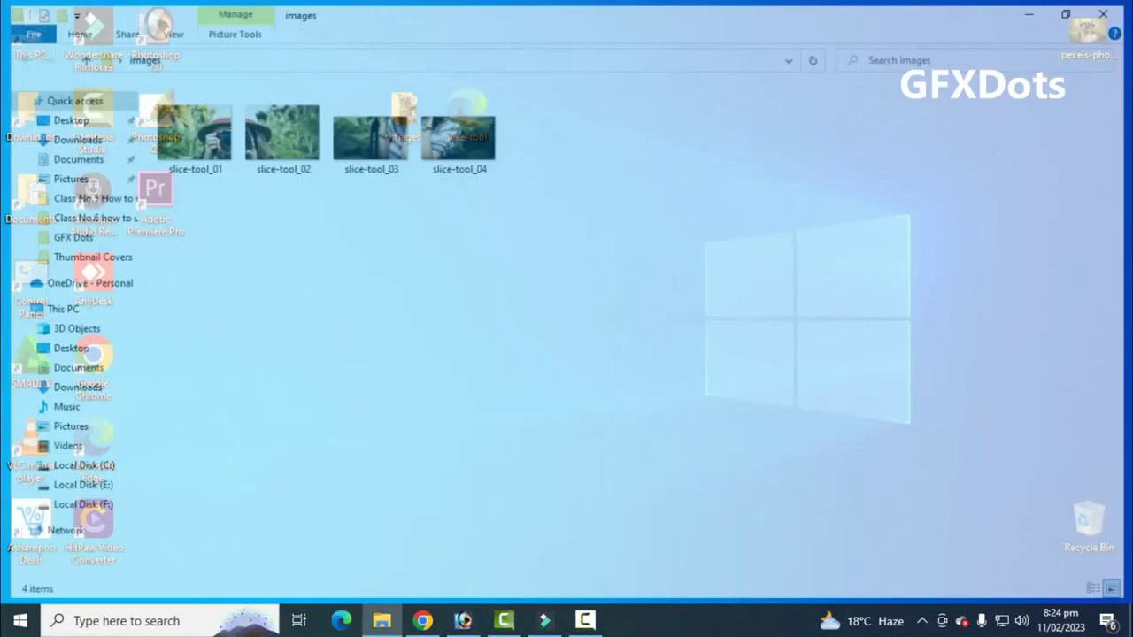
click(187, 133)
click(277, 132)
click(367, 133)
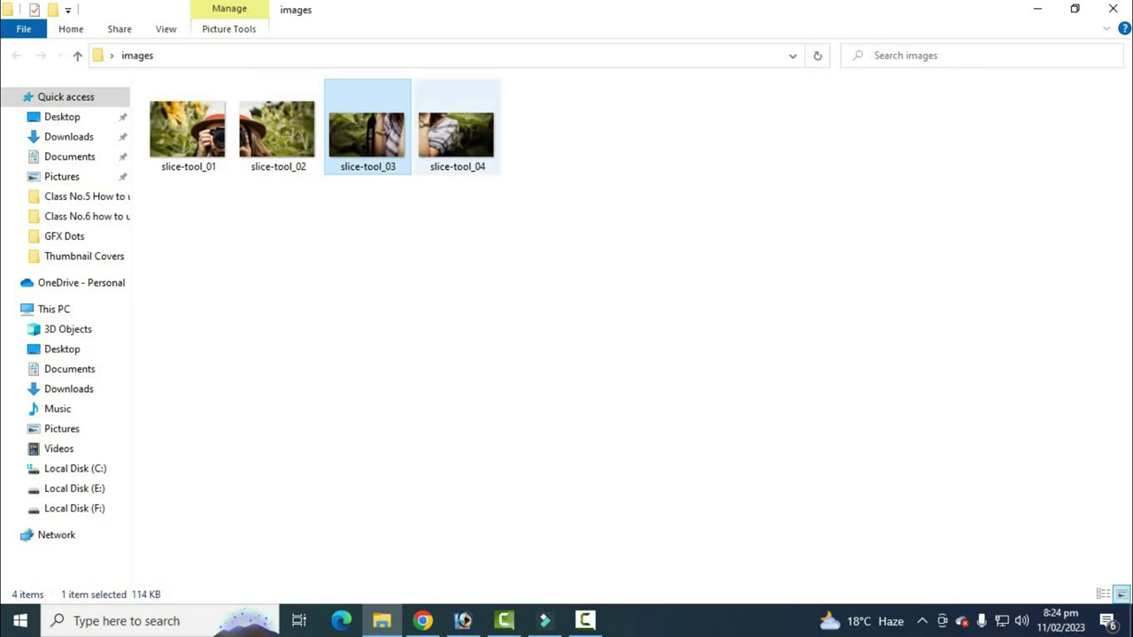
click(455, 133)
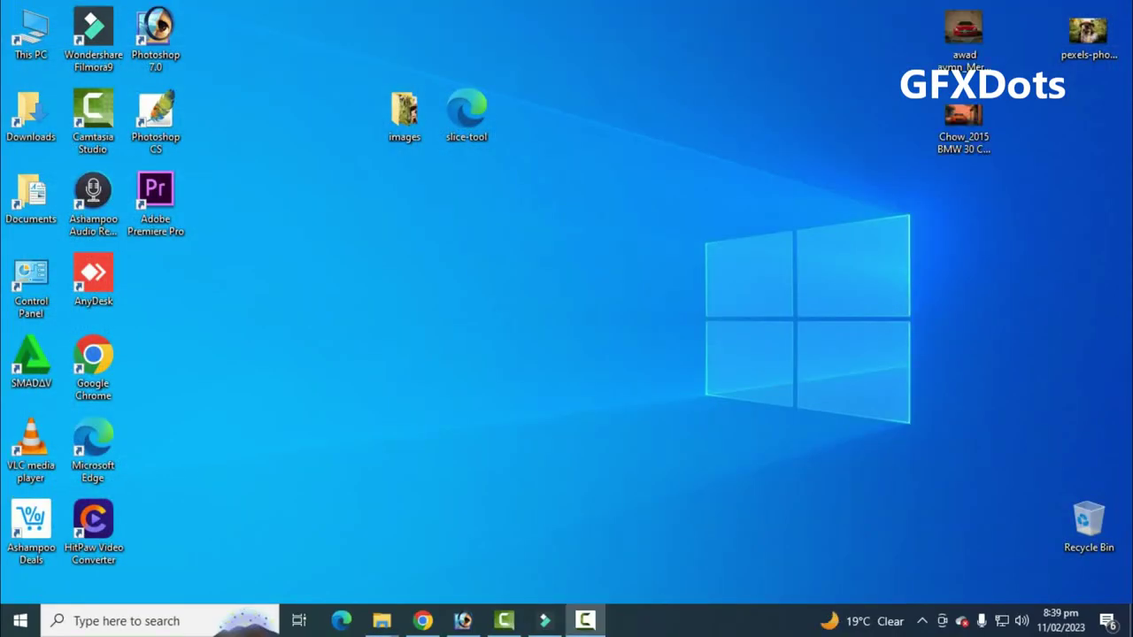
Restore Photoshop and select the orange BMW car photo in the Open dialog.
click(462, 620)
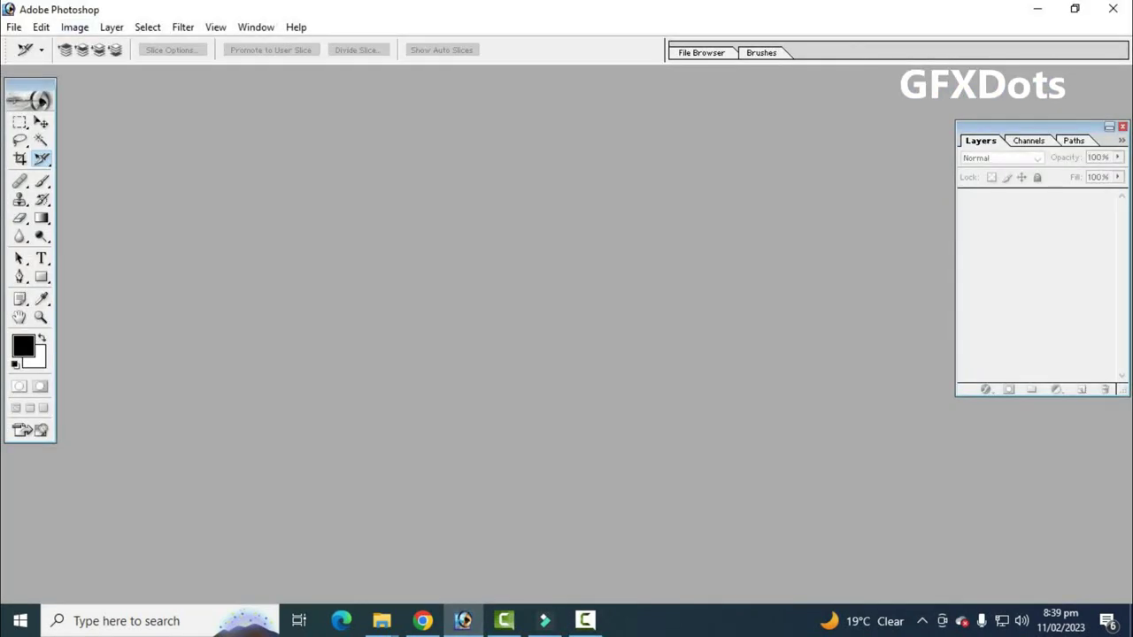
click(14, 26)
click(31, 62)
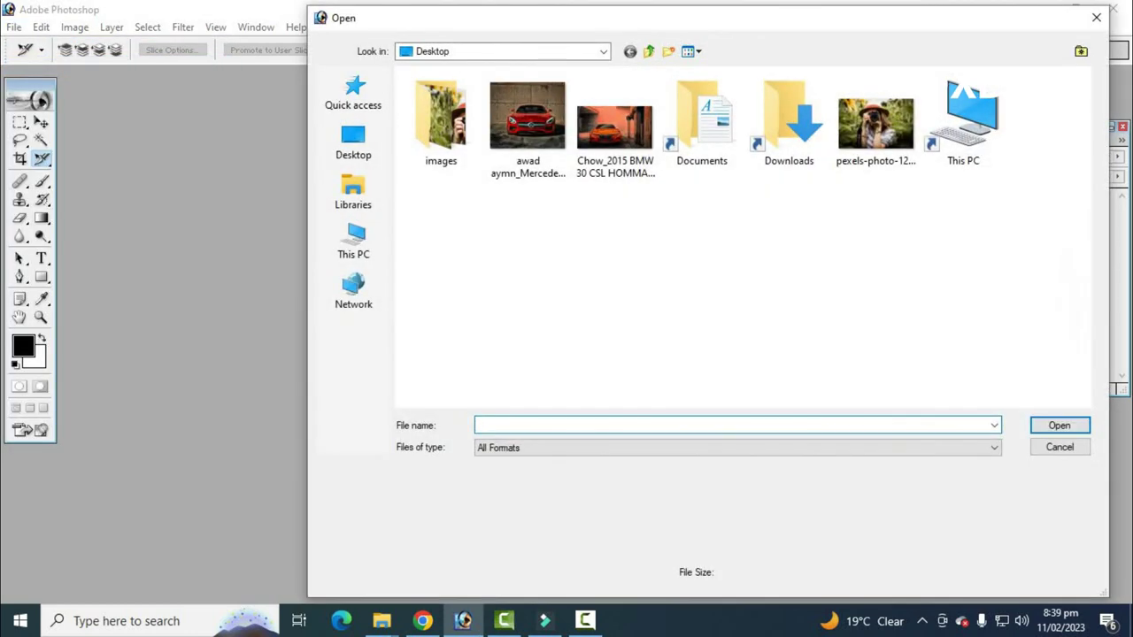
click(615, 129)
Open the BMW photo and draw the first slice over its top-left area.
click(1060, 425)
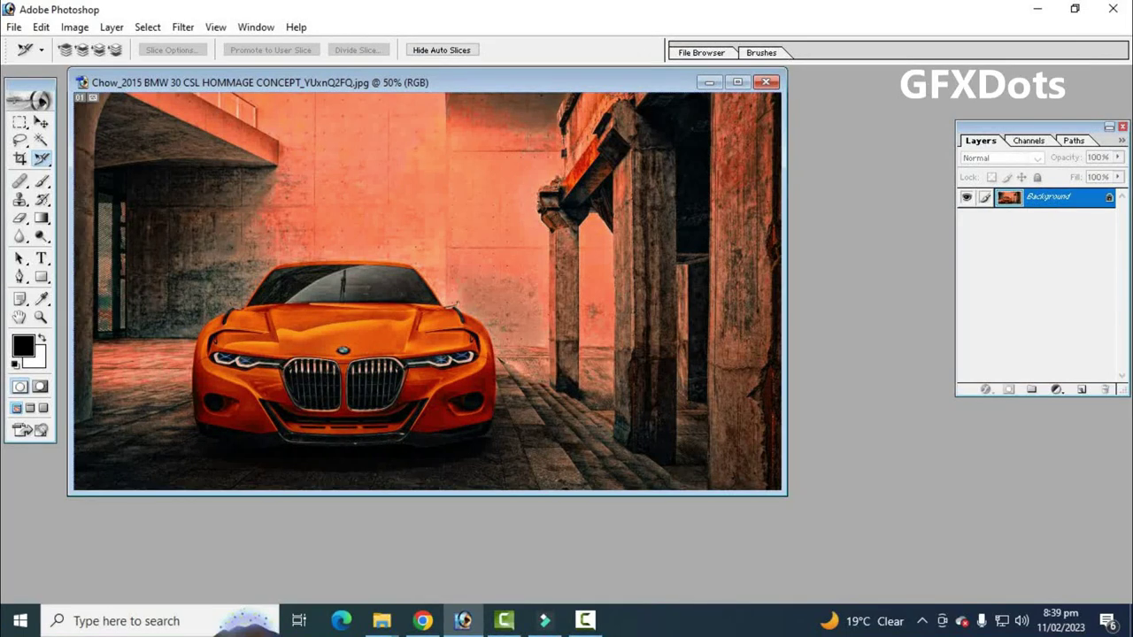
drag(531, 83, 614, 103)
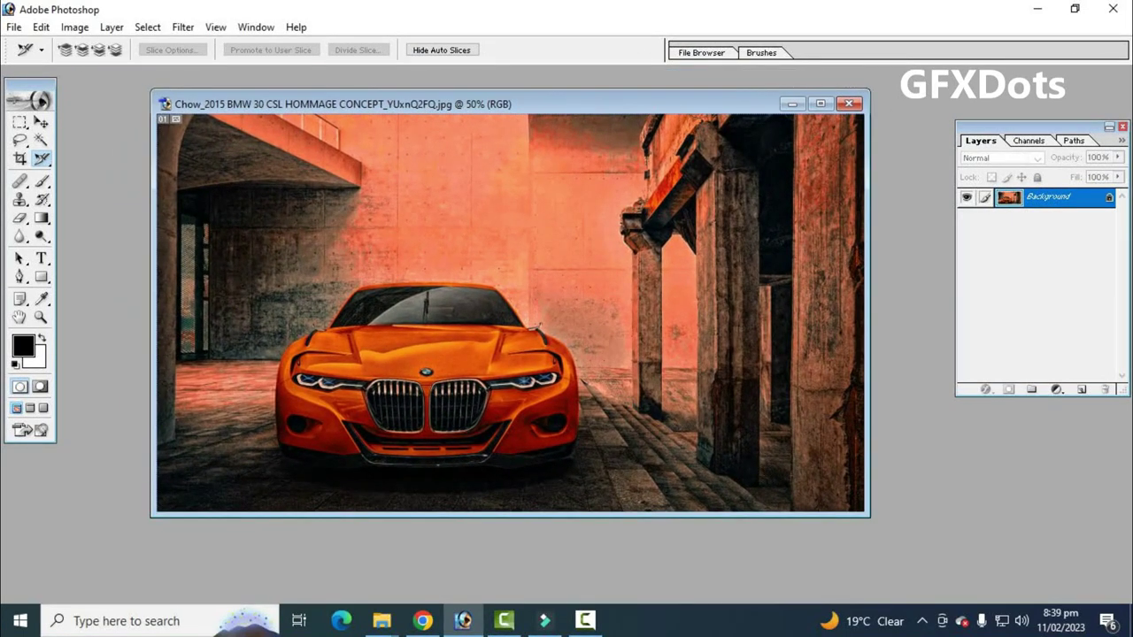
drag(42, 158, 98, 158)
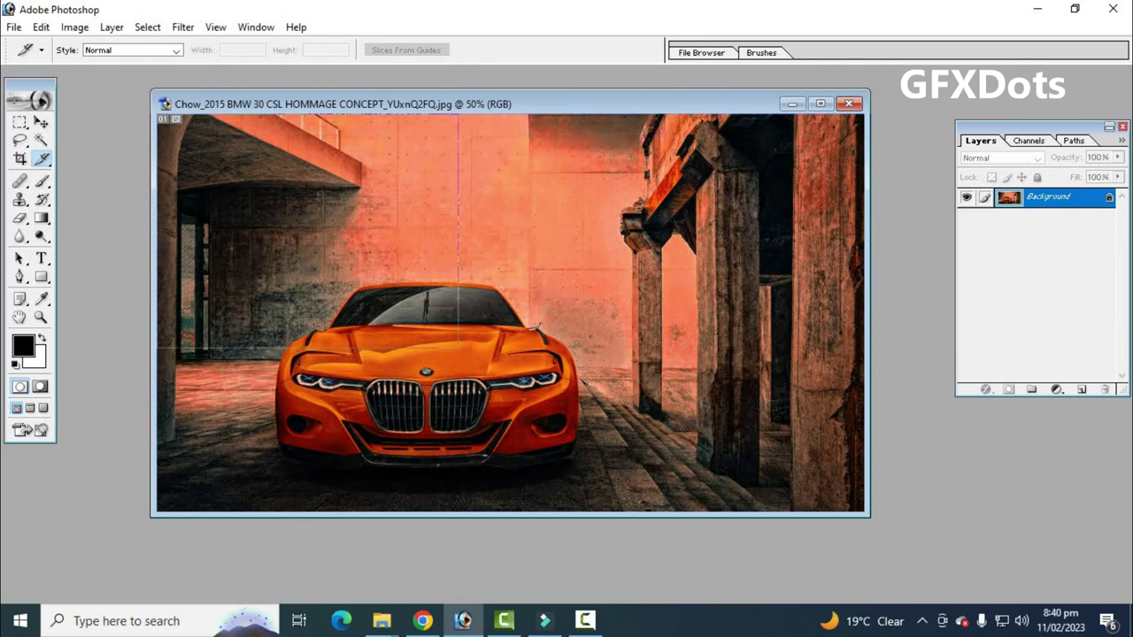
drag(457, 347, 486, 347)
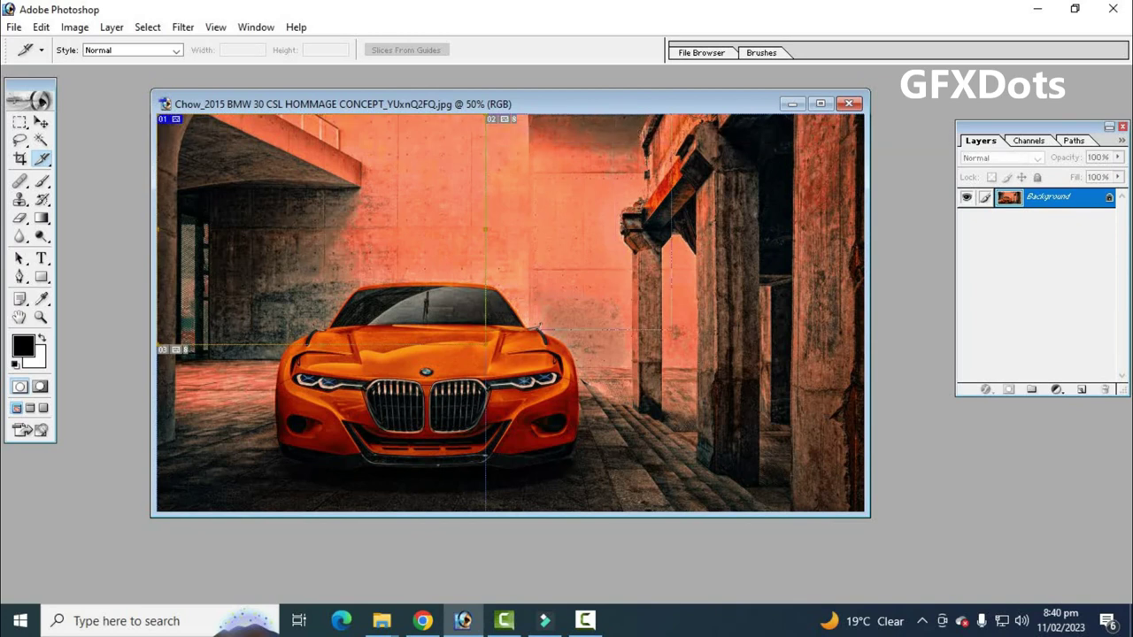
Create slice 04 over the lower-right area, giving four slices 01–04.
click(708, 337)
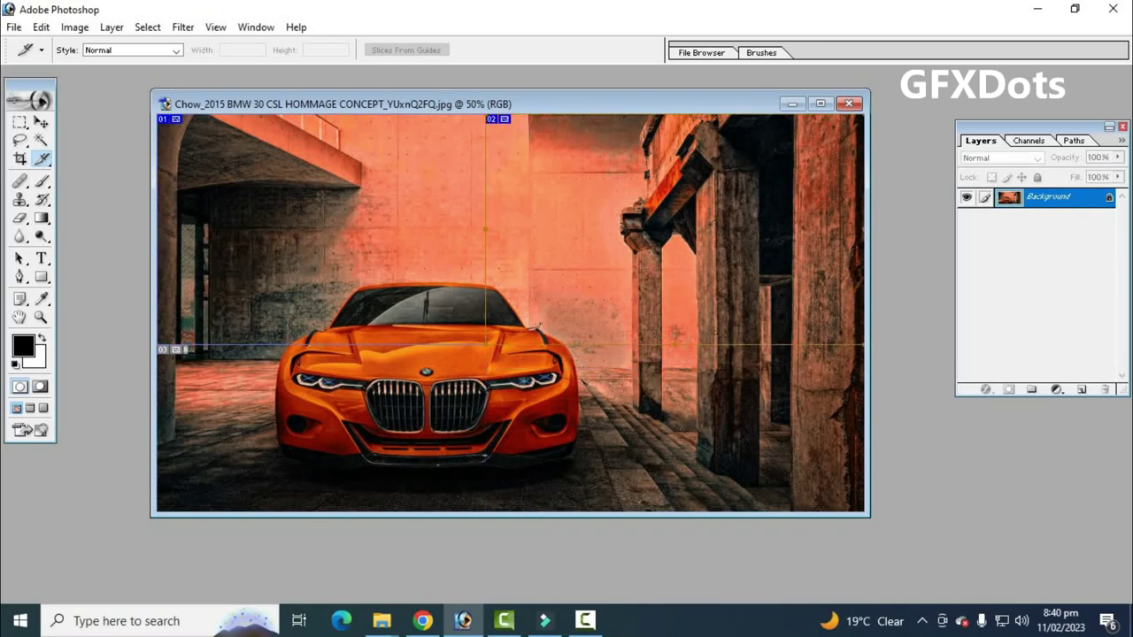
drag(486, 345, 485, 512)
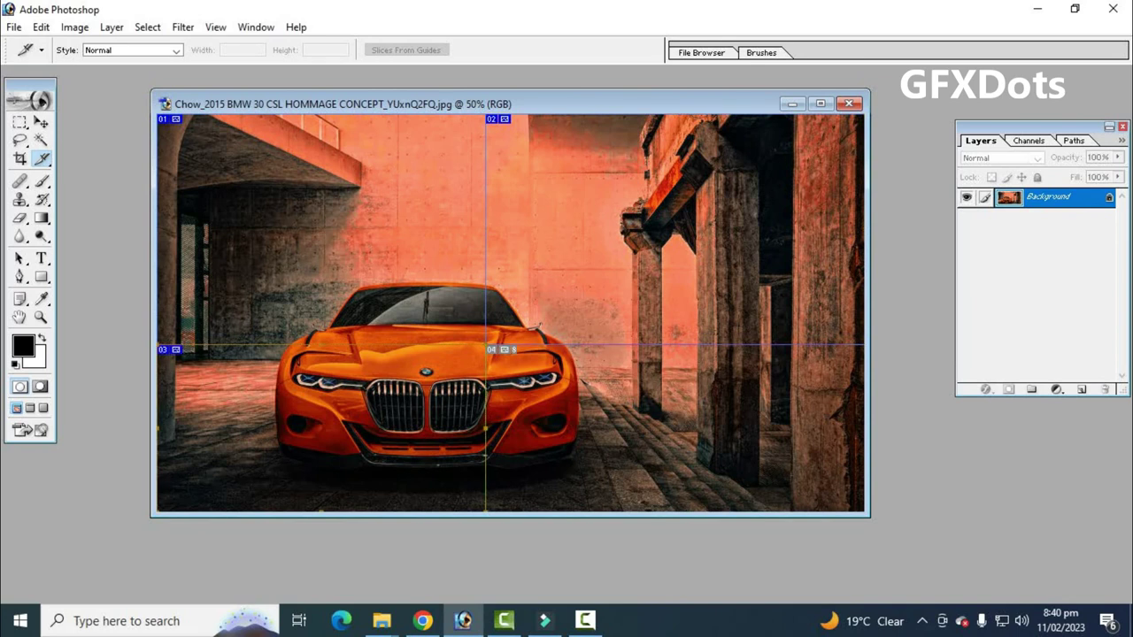
click(511, 351)
With the Slice Select Tool, move the slice boundaries to the car's right edge.
click(41, 159)
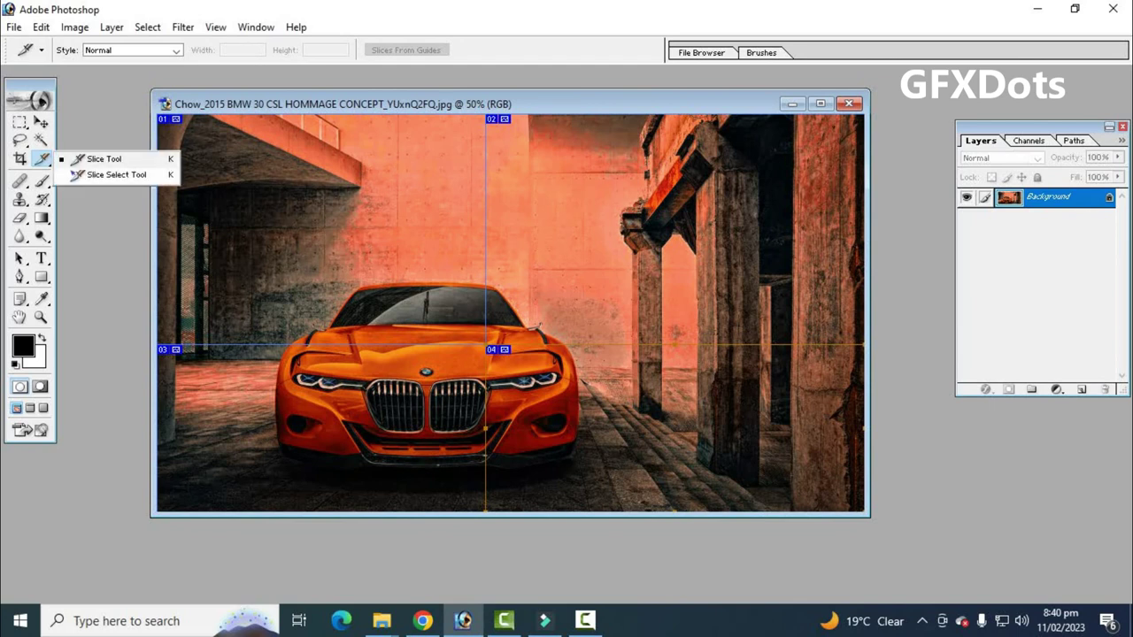
click(116, 174)
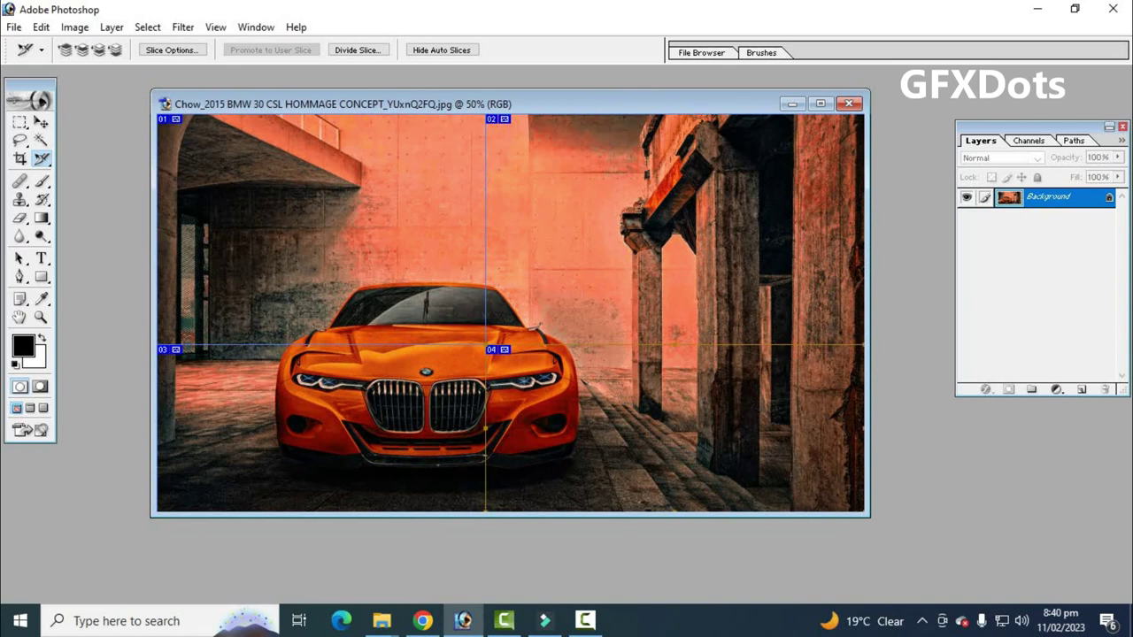
drag(566, 425, 577, 425)
drag(486, 230, 578, 229)
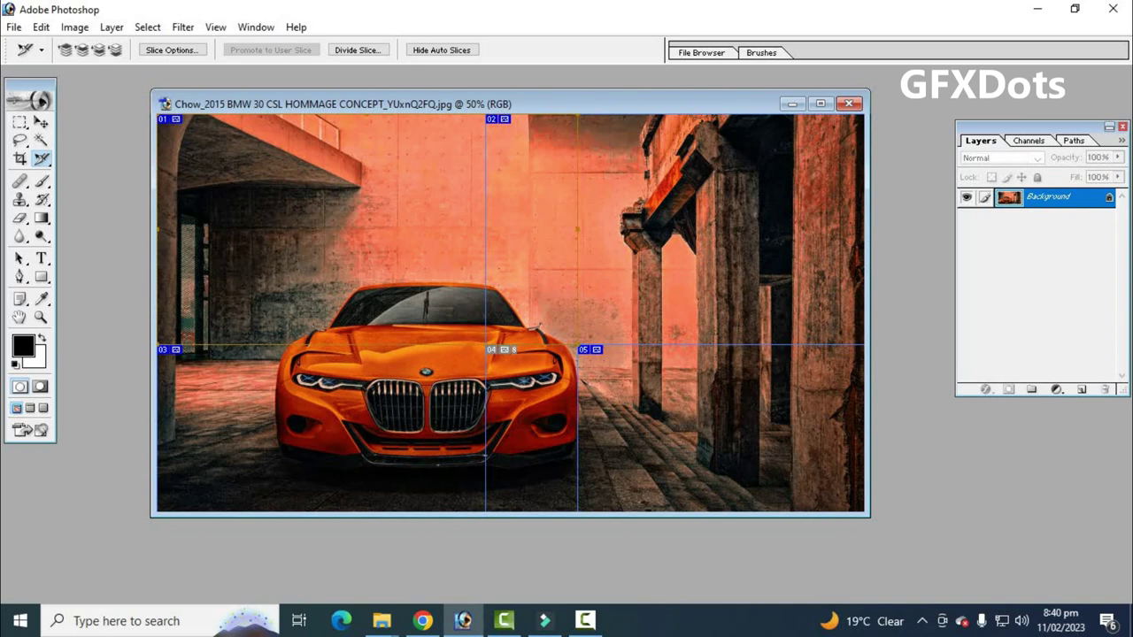
Delete the narrow leftover slice and align slice 02's left edge with the new boundary.
click(531, 430)
key(Delete)
click(367, 430)
drag(485, 229, 577, 229)
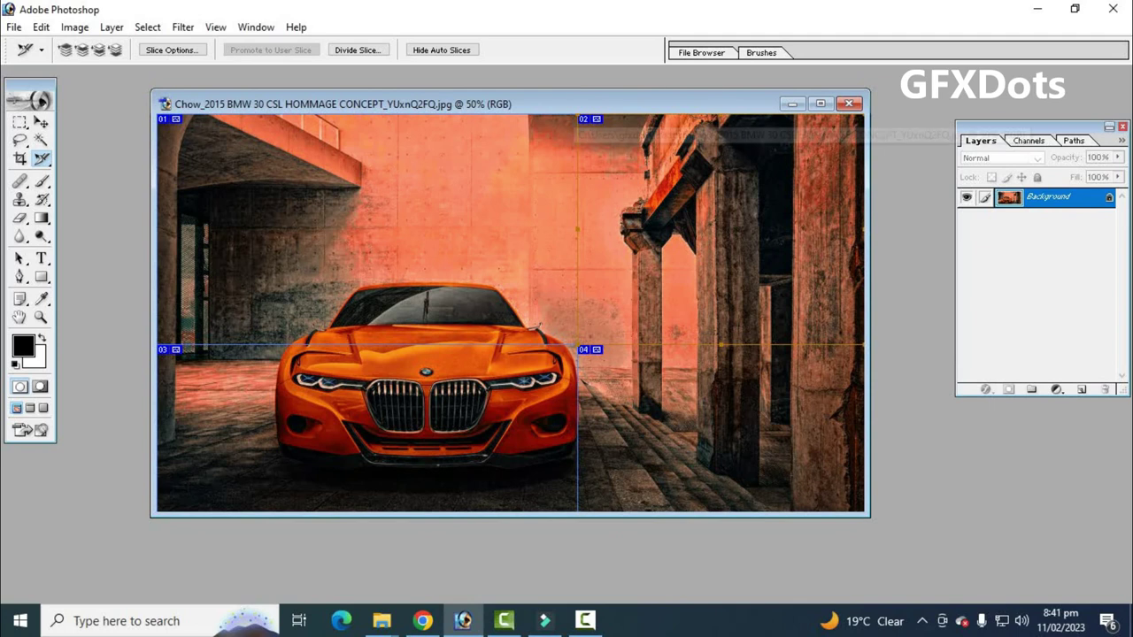
drag(619, 103, 608, 101)
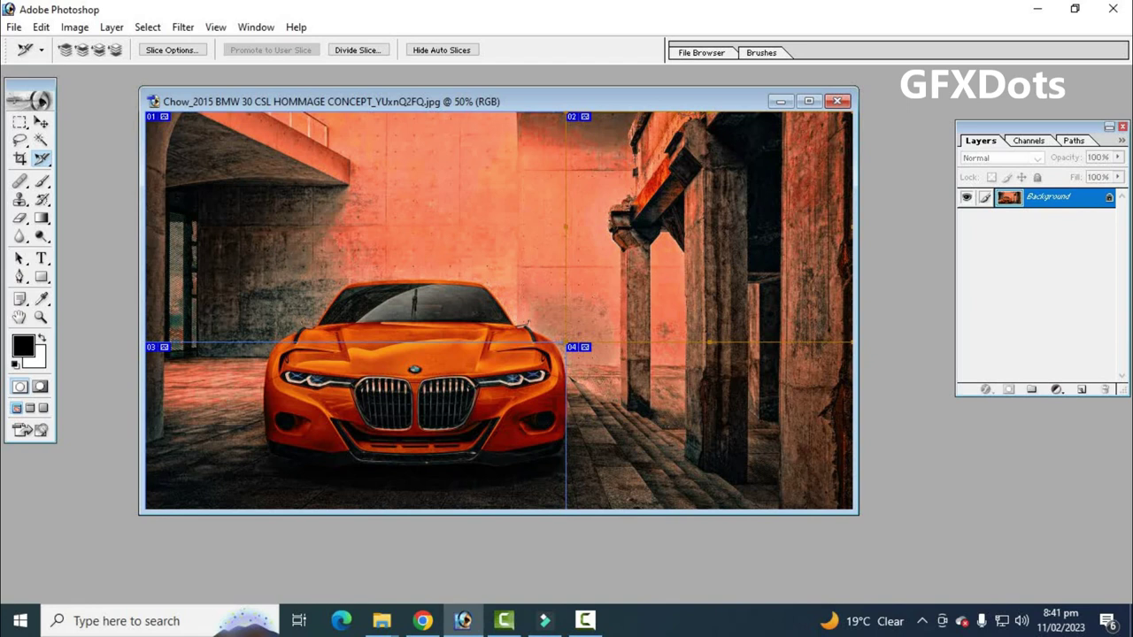
drag(558, 102, 549, 102)
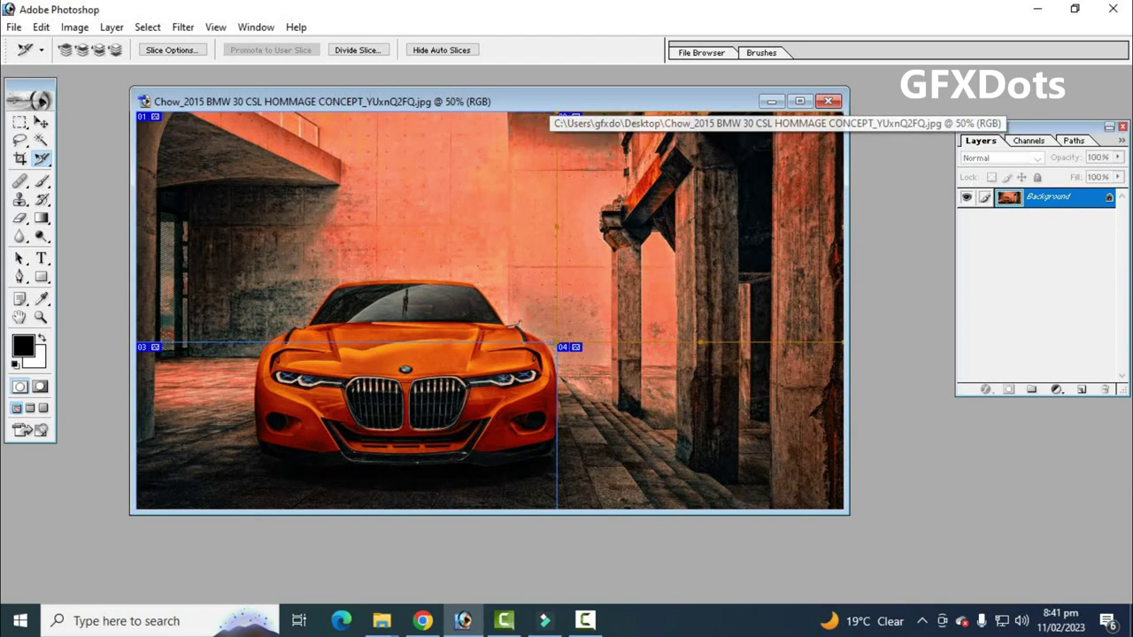
Export the sliced car via Save for Web as HTML and Images named 'slice tool car'.
click(13, 26)
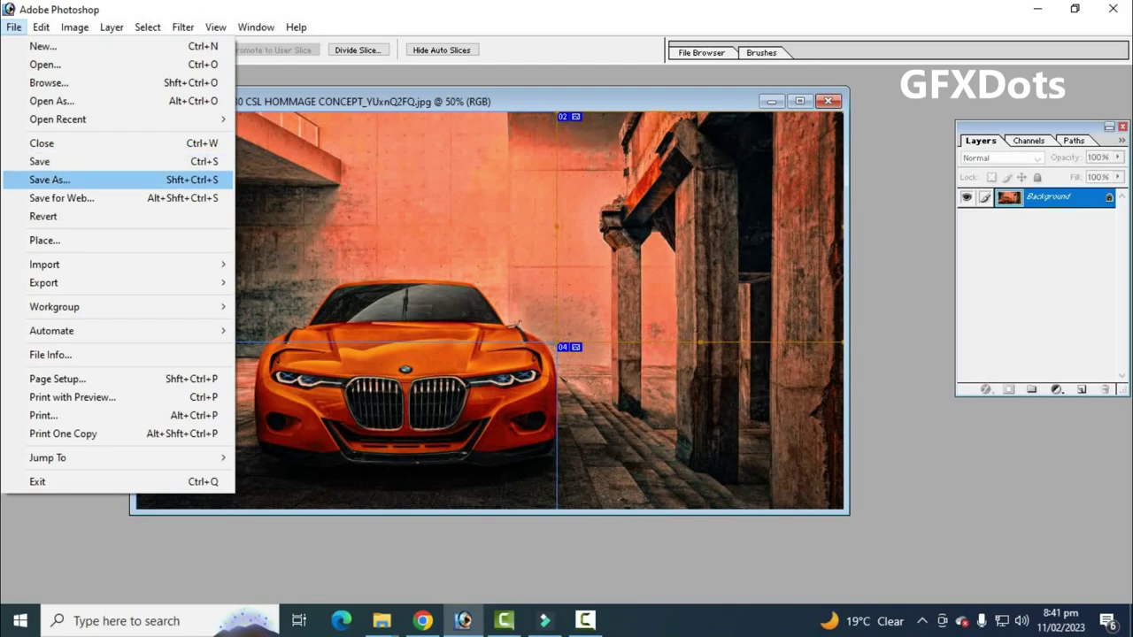
click(62, 198)
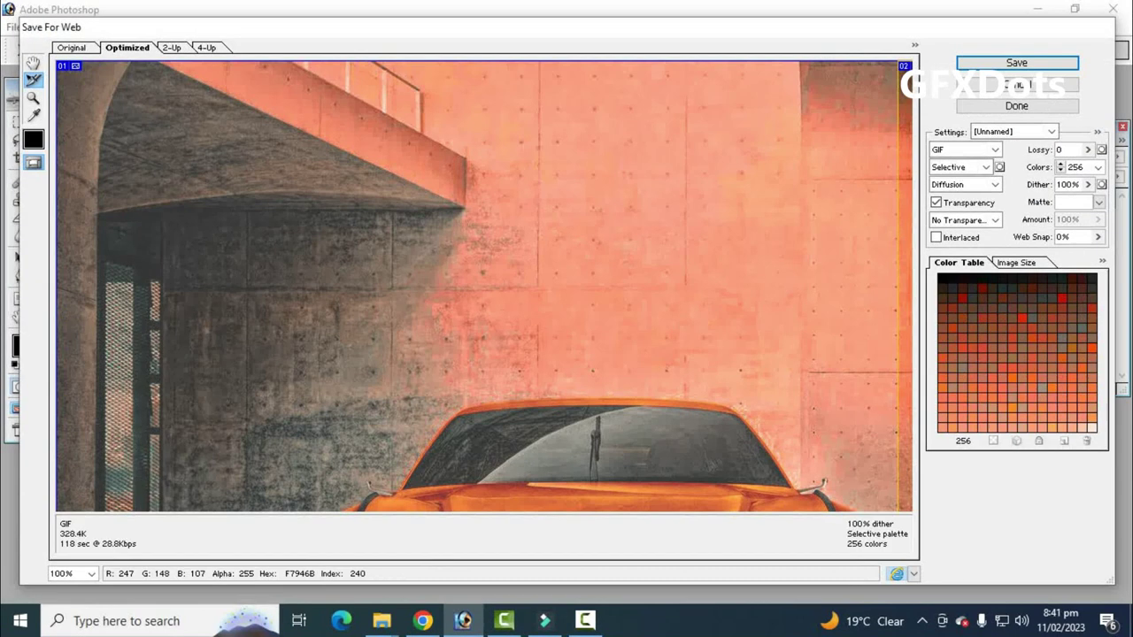
click(1016, 62)
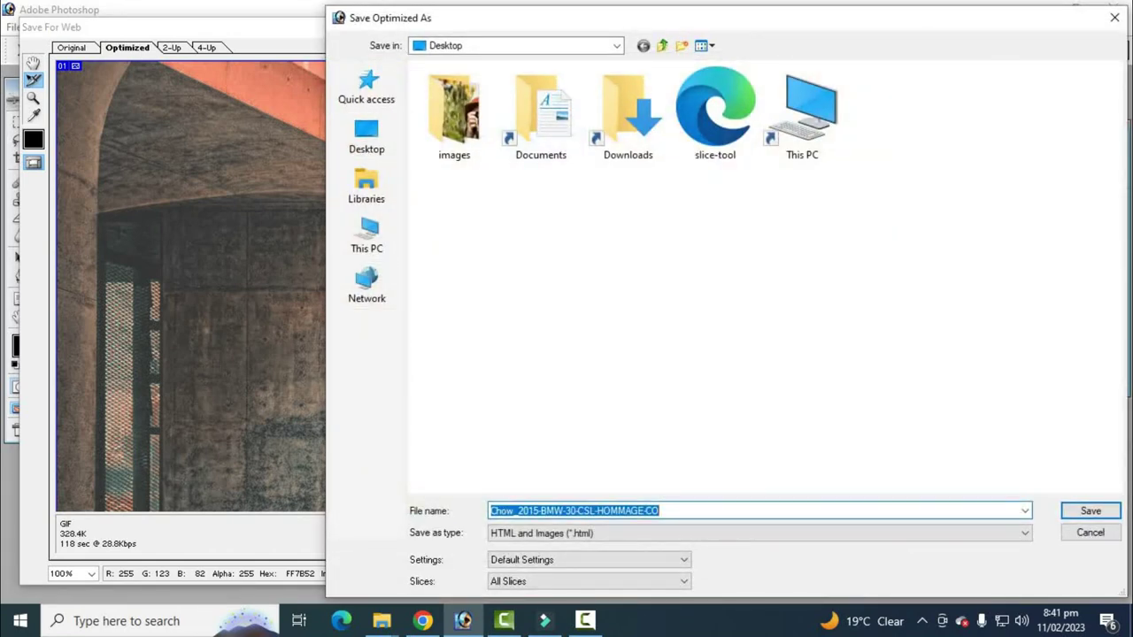
text(slice)
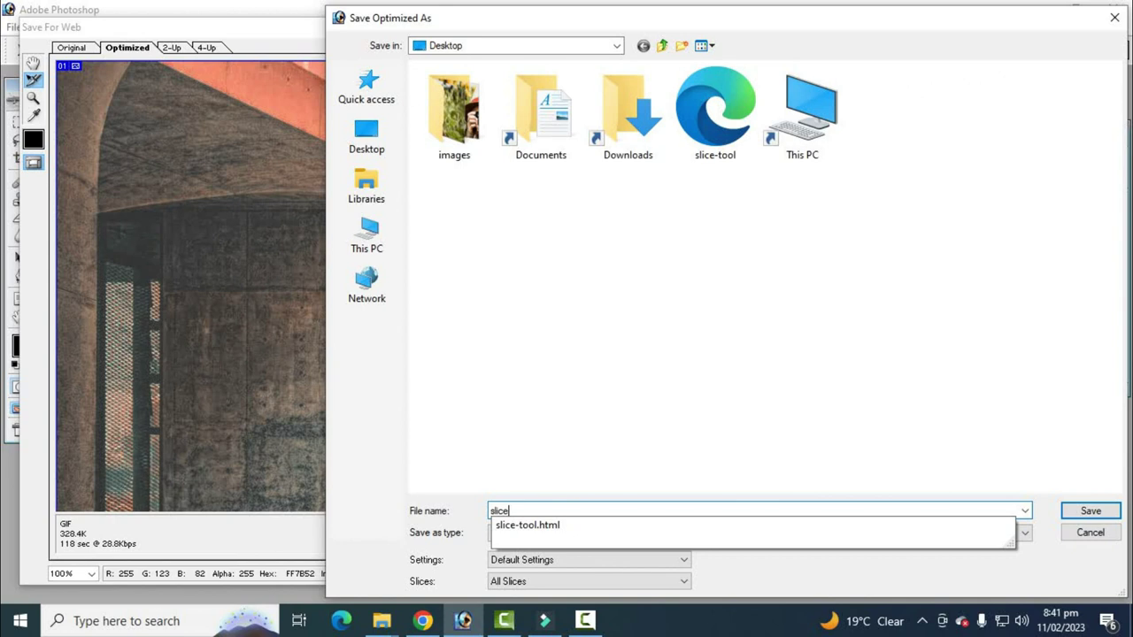
text( tool car)
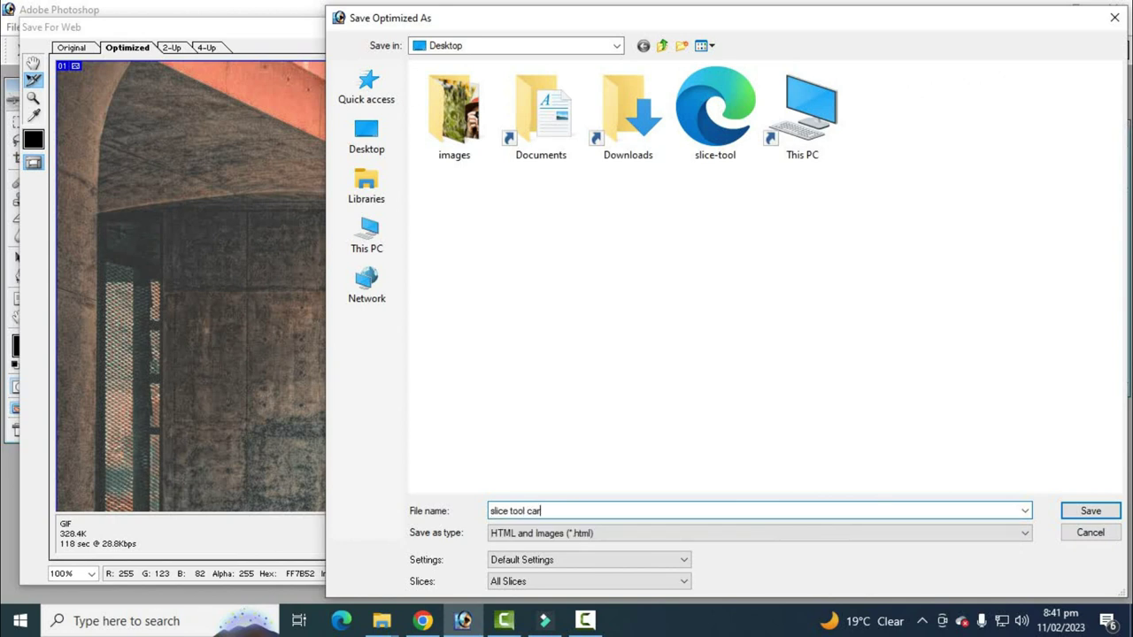
key(Return)
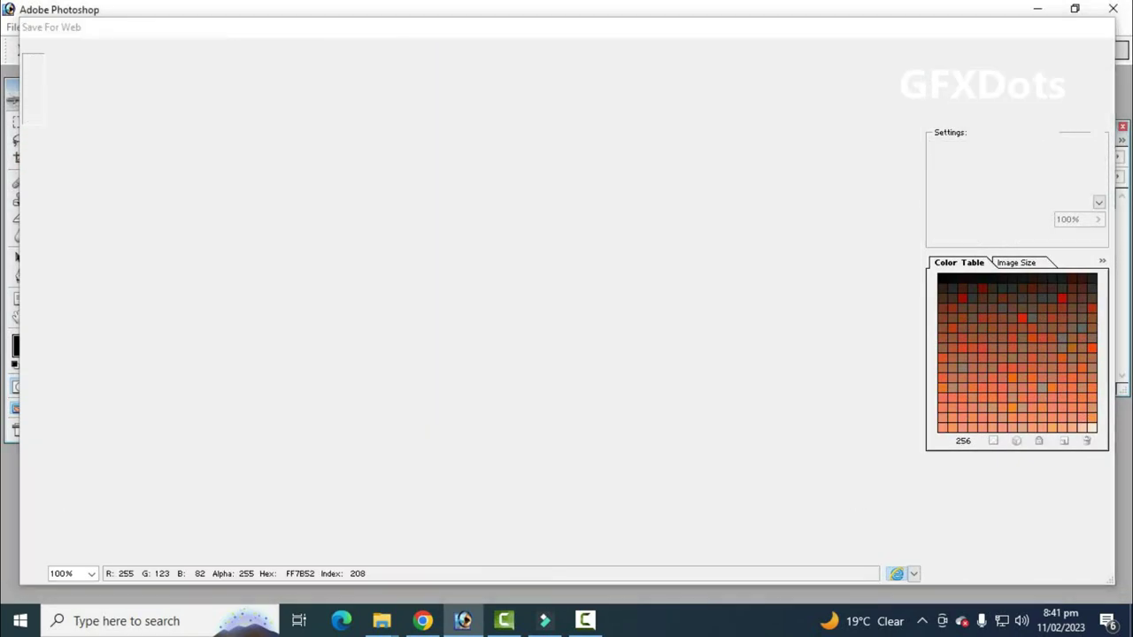
Open the desktop images folder and view the first car slice, slice-tool-car_01.gif.
click(1038, 9)
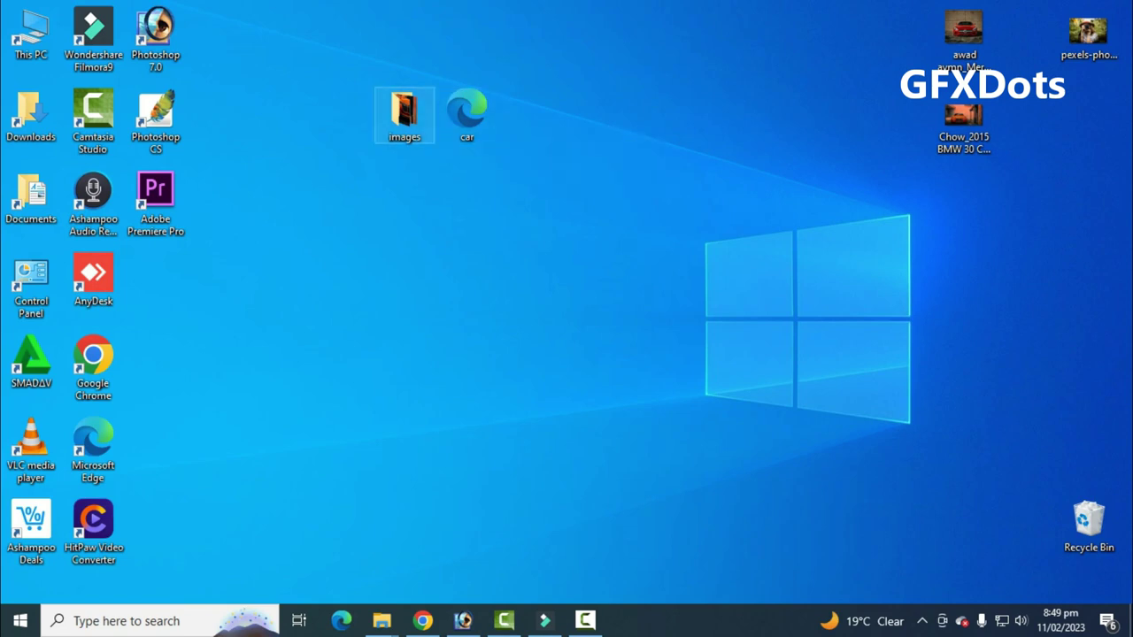
double_click(403, 114)
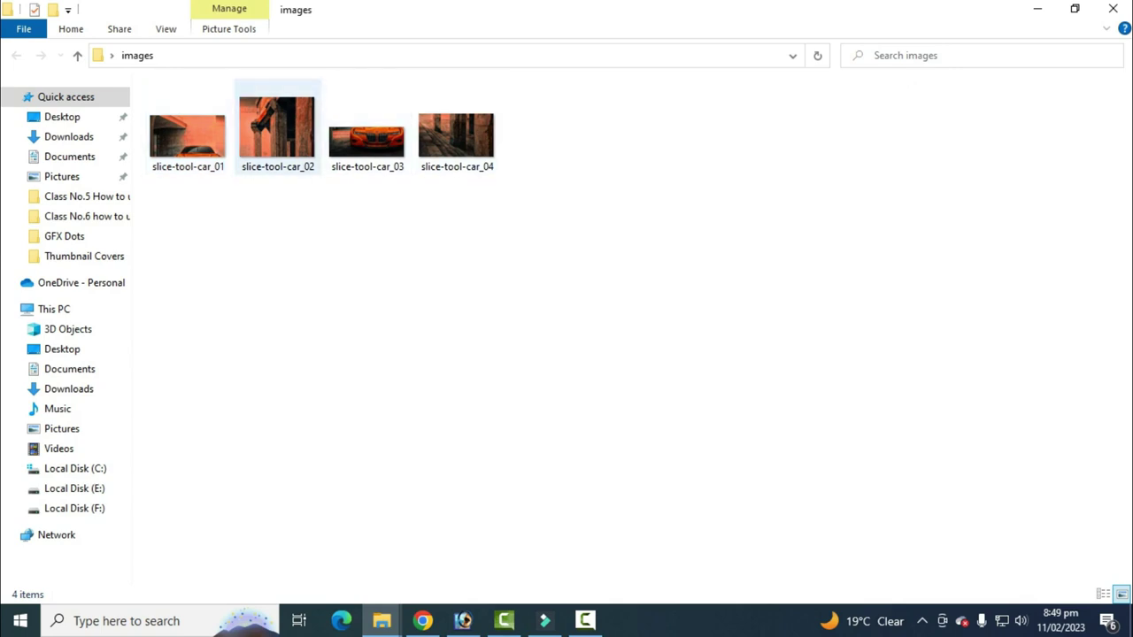
double_click(187, 132)
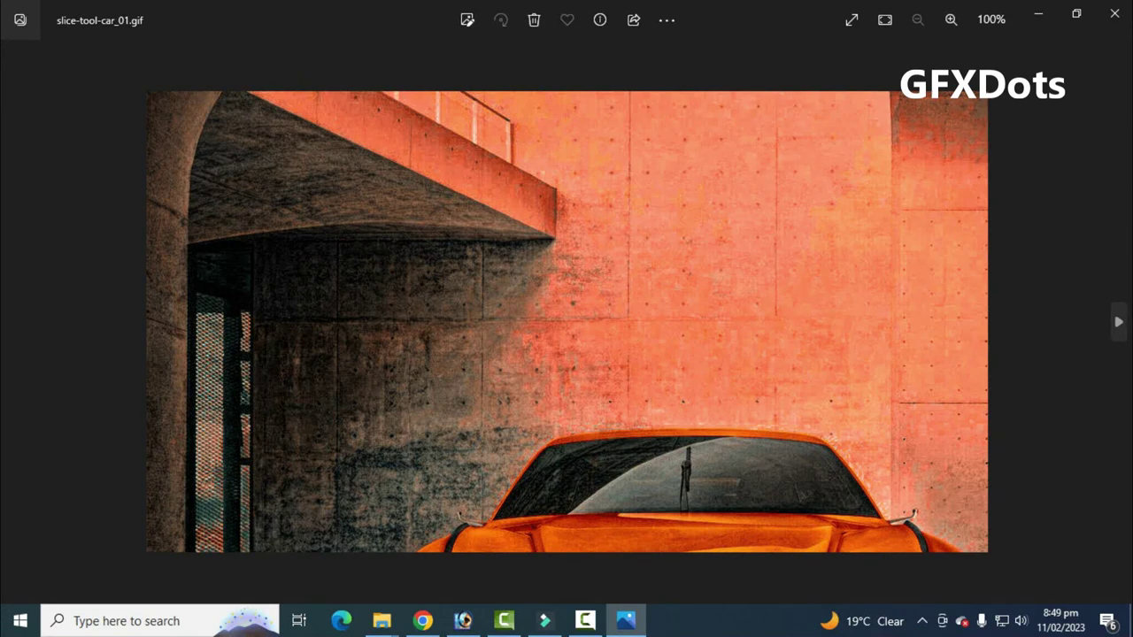
key(Right)
key(Right)
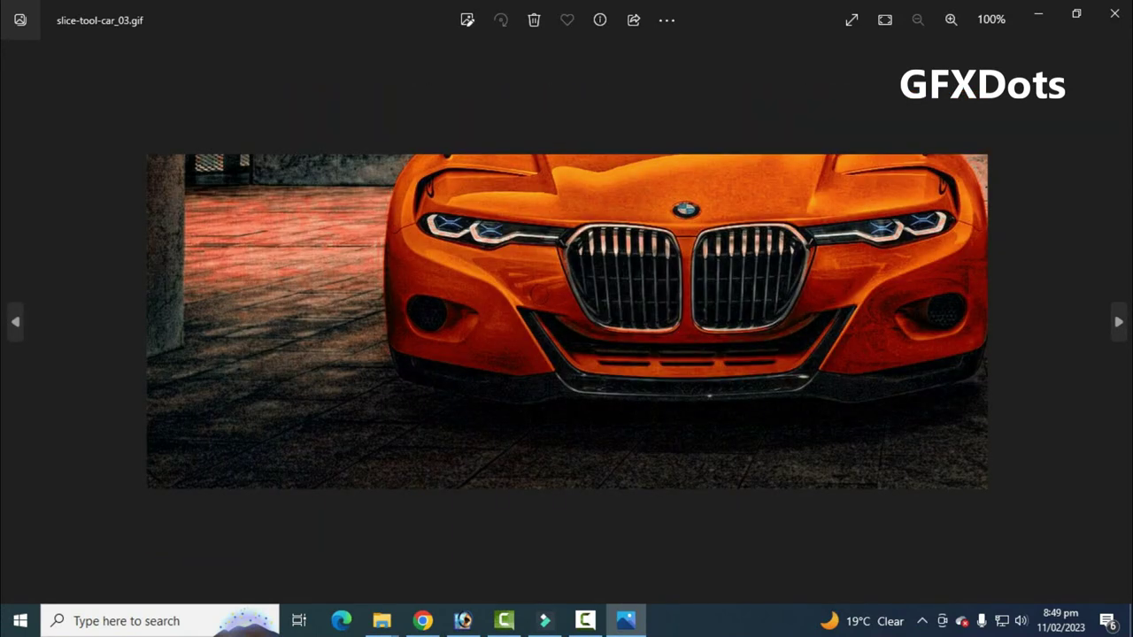
key(Right)
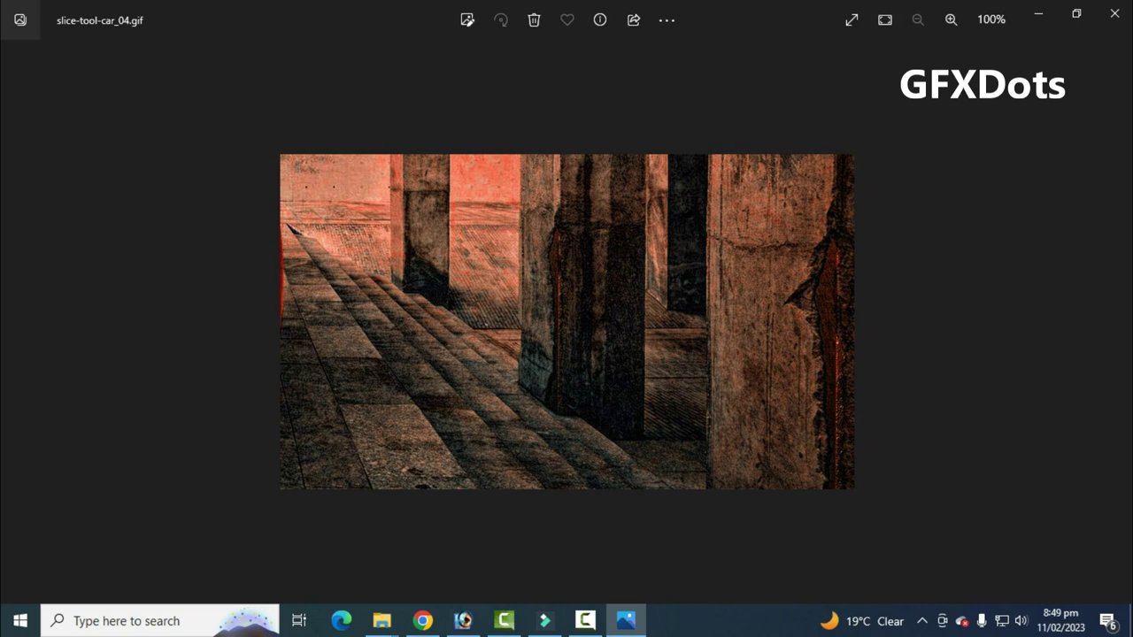
click(1115, 13)
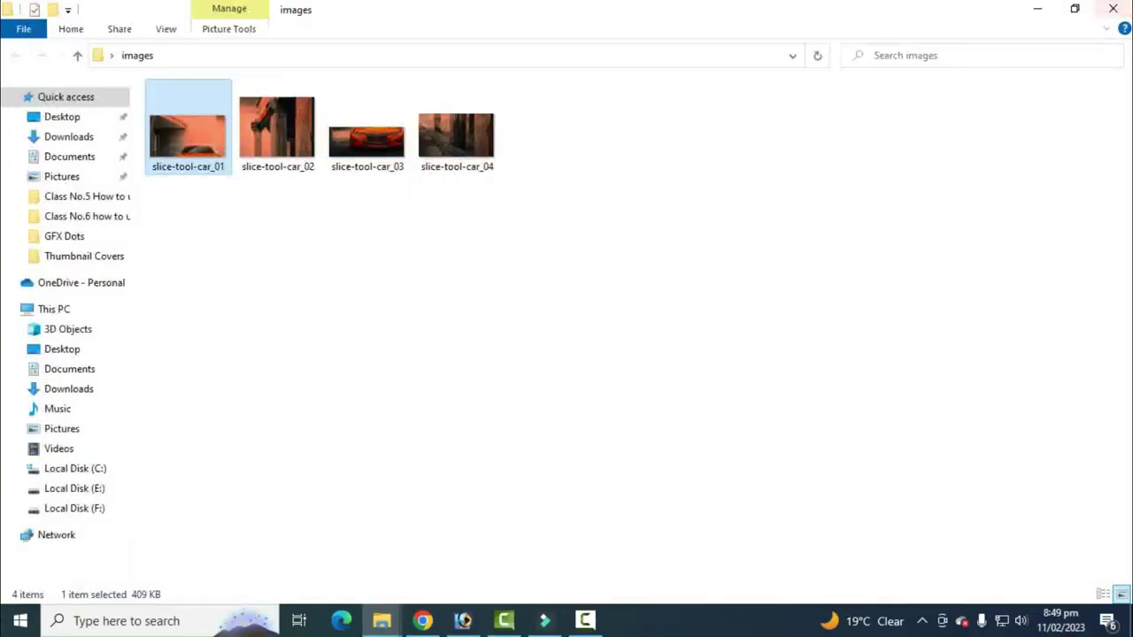
Close the images folder and preview slice-tool-car.html in Edge, then close the browser.
right_click(572, 180)
click(616, 247)
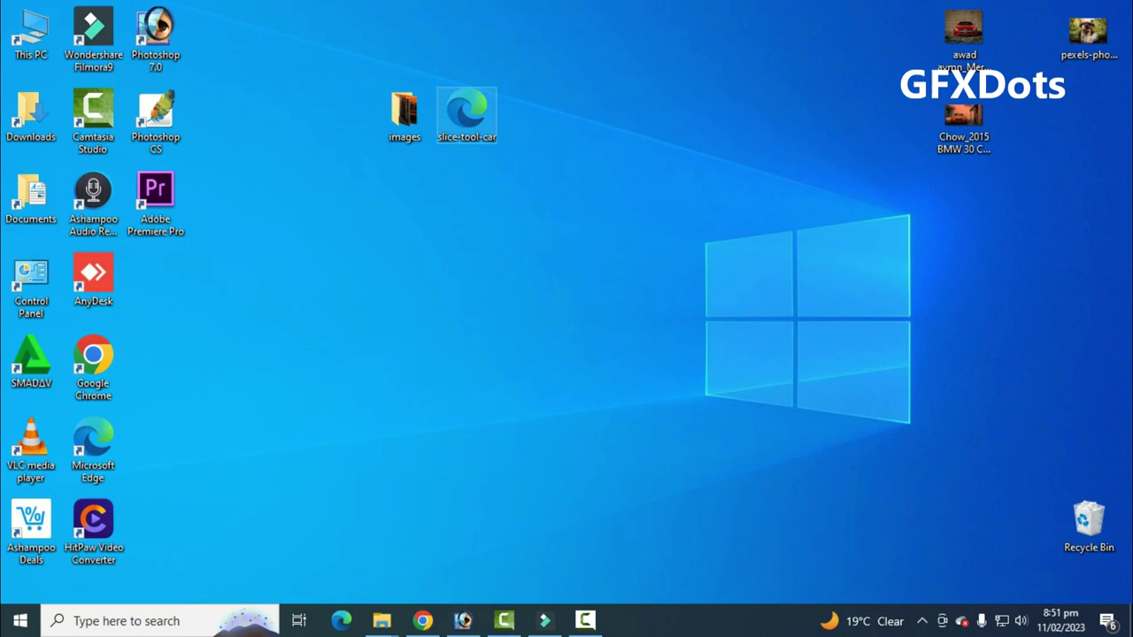
click(466, 113)
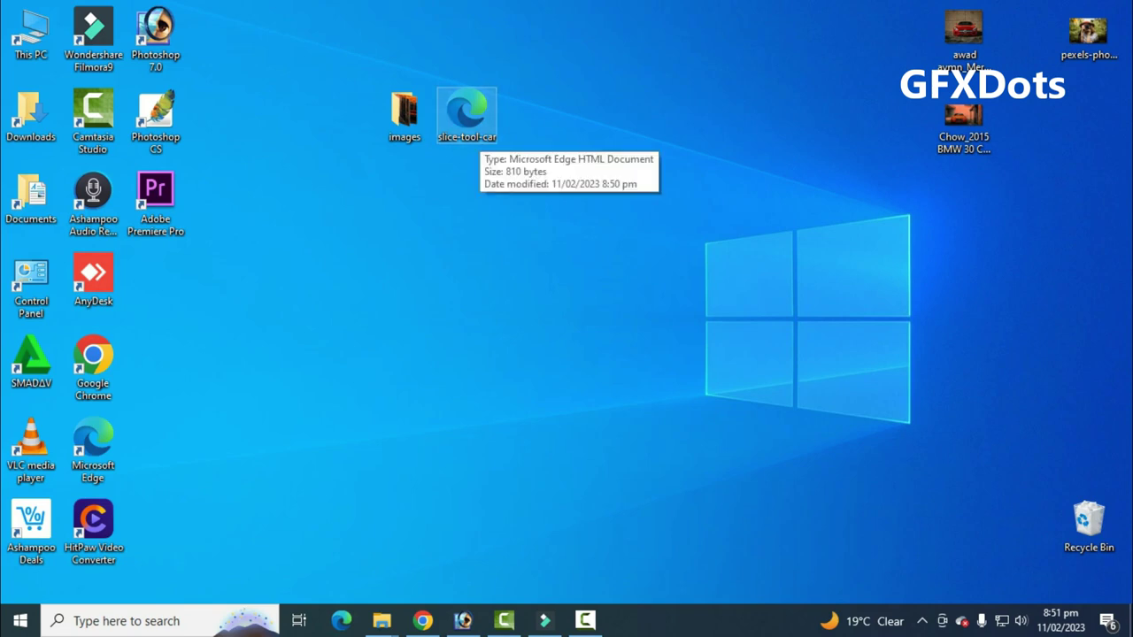
right_click(478, 115)
click(522, 123)
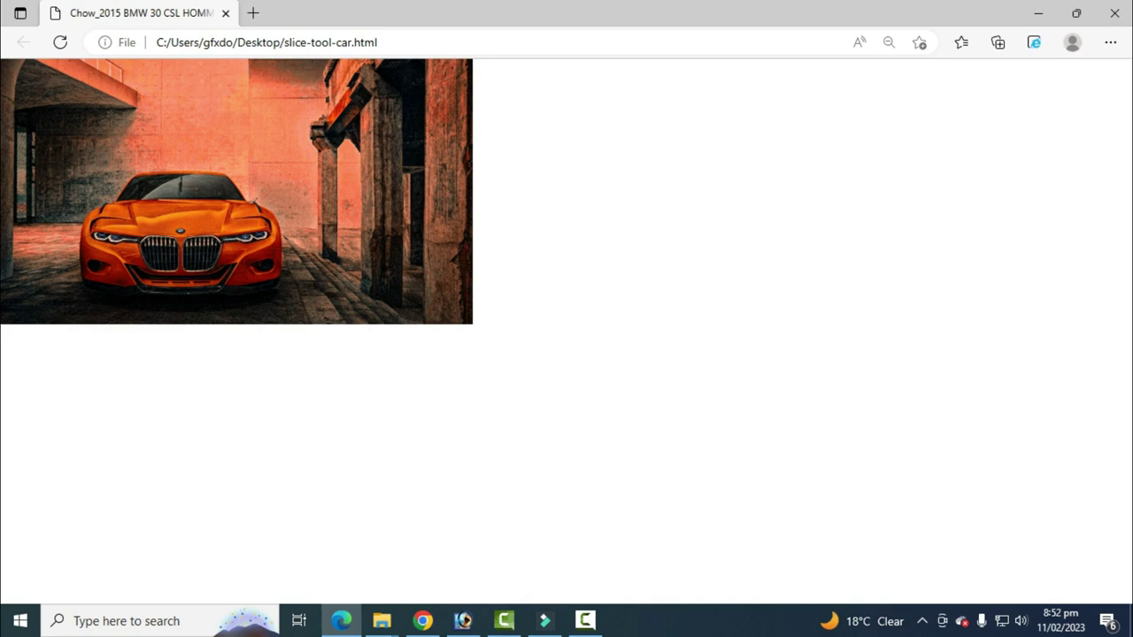
click(1114, 12)
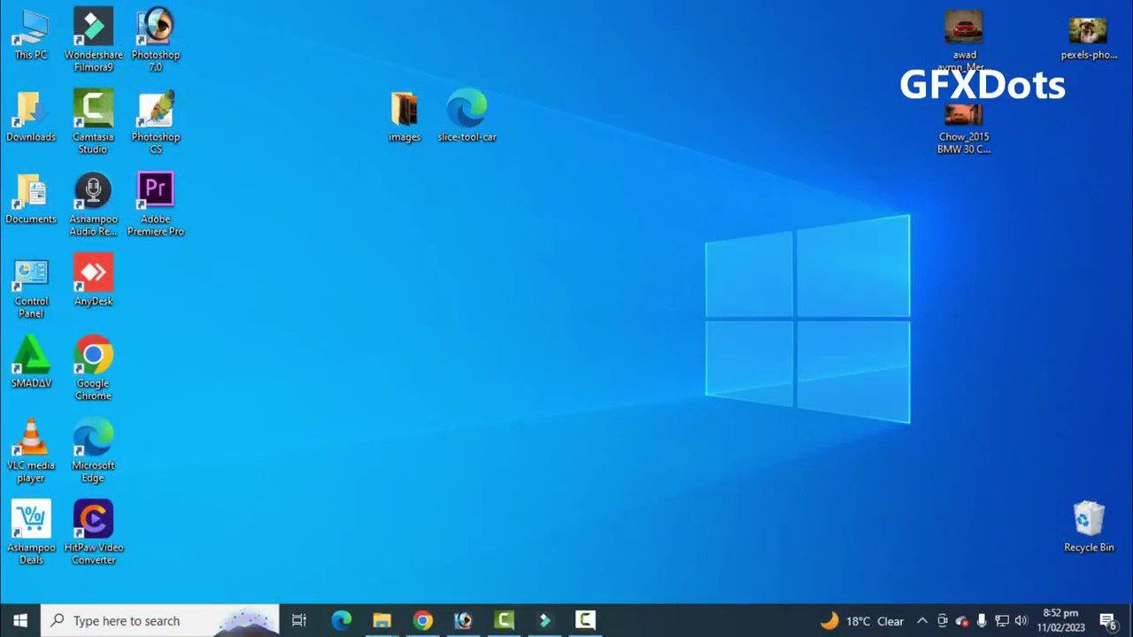
Refresh the desktop and bring the Photoshop window back.
right_click(594, 102)
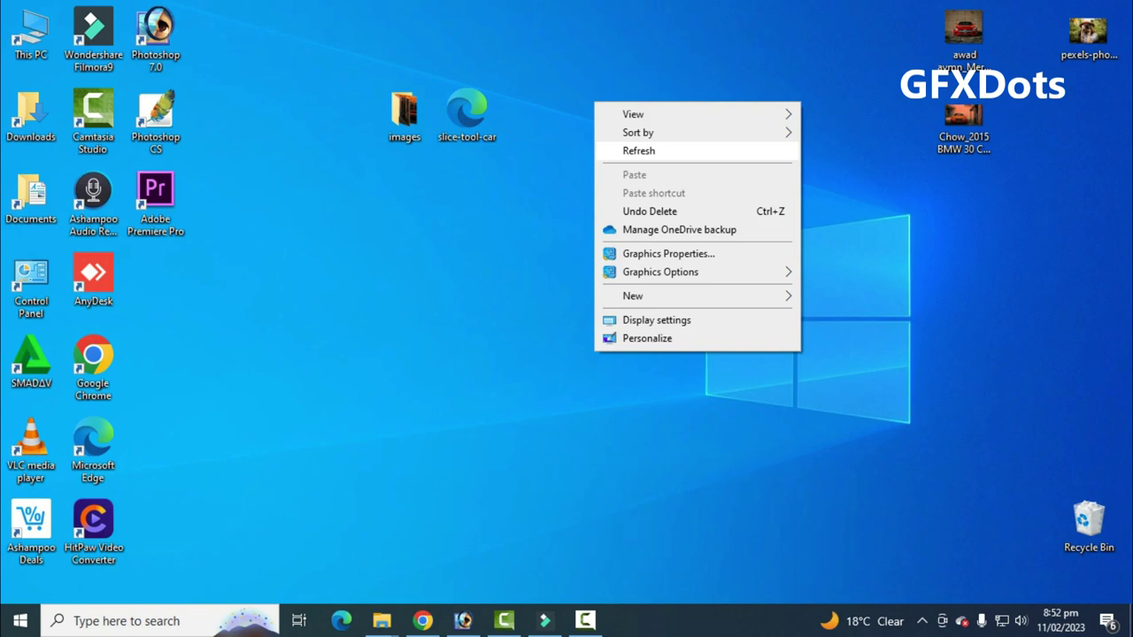
click(638, 150)
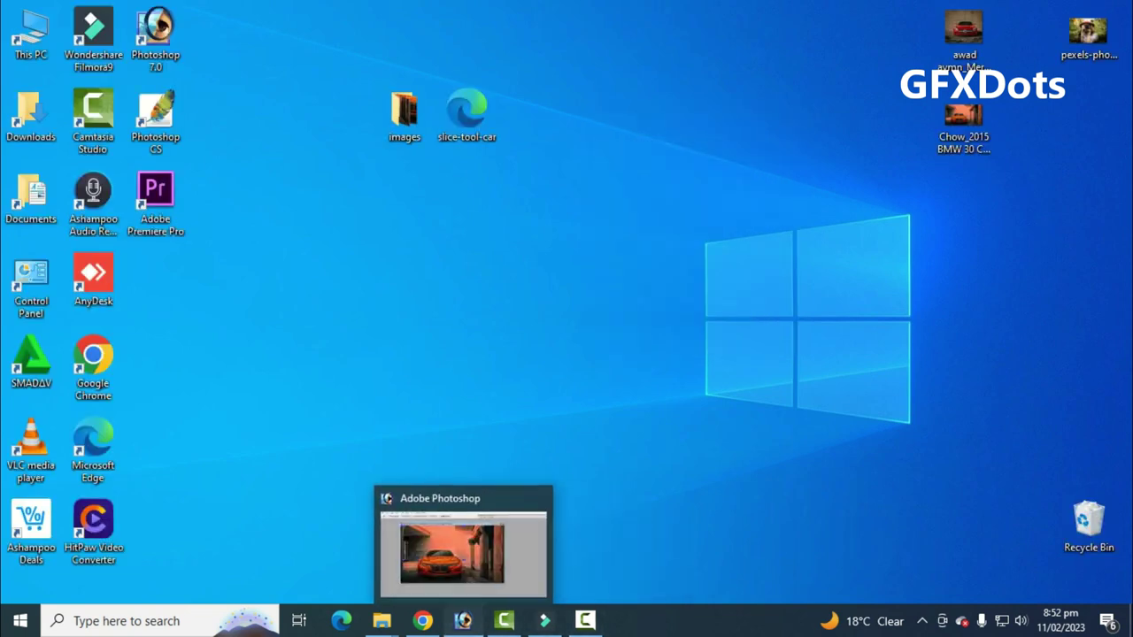
click(463, 621)
drag(576, 101, 566, 102)
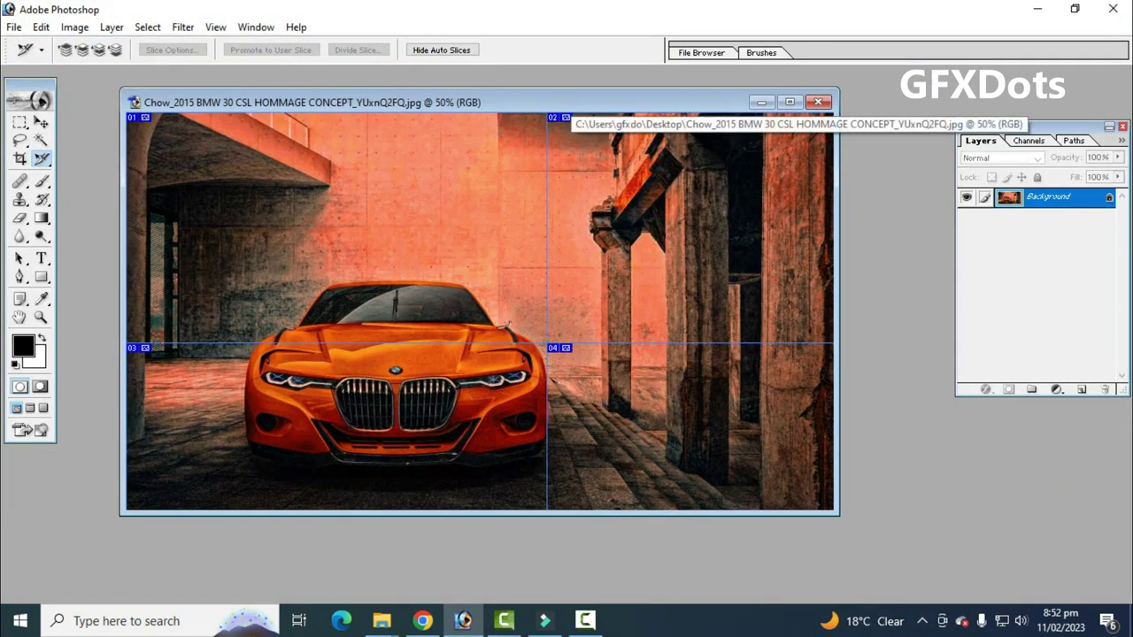
click(42, 159)
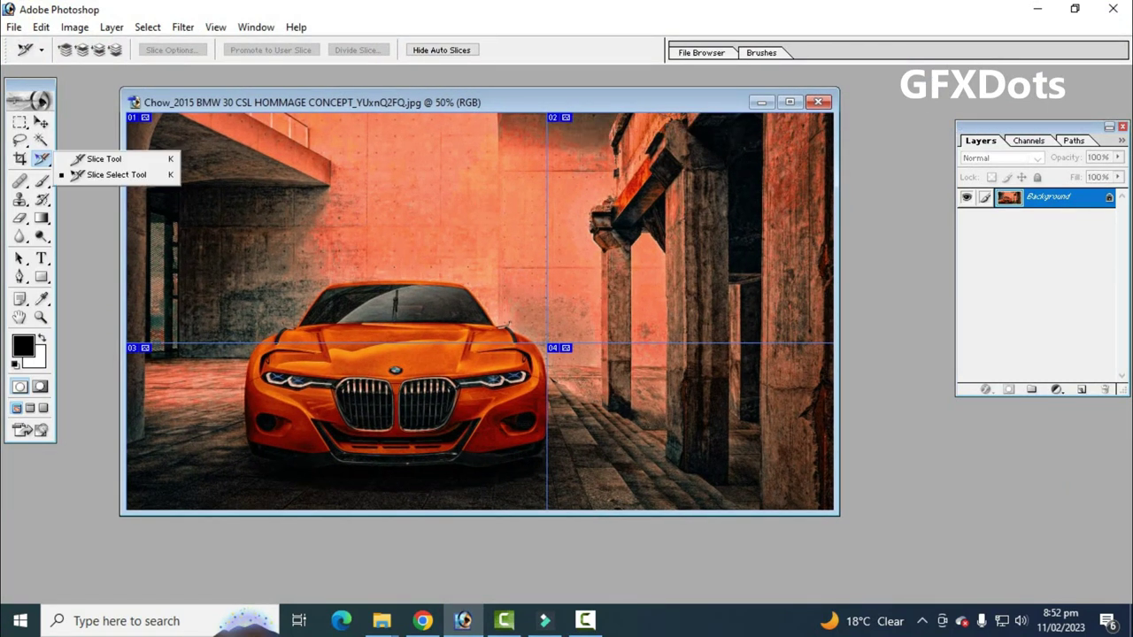
click(103, 159)
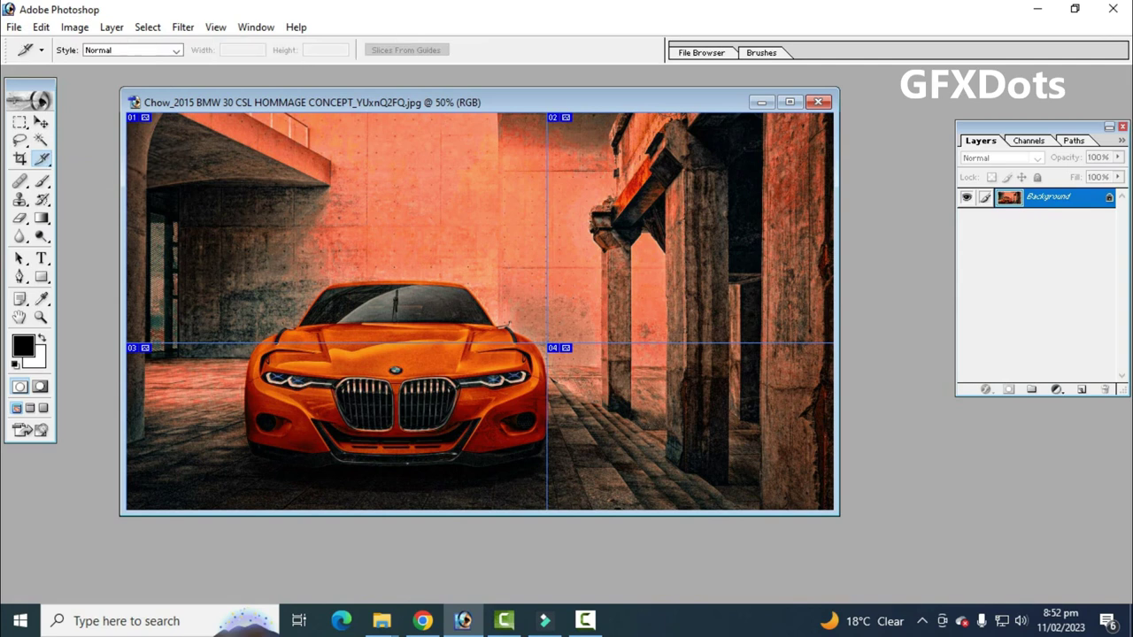
click(41, 158)
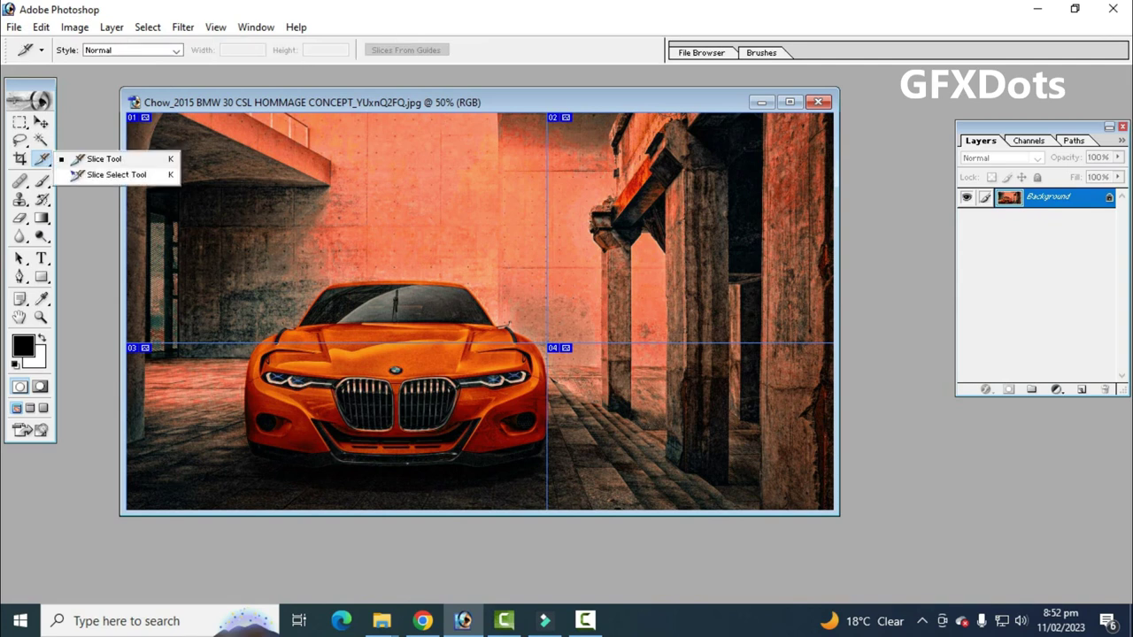
click(116, 175)
click(42, 159)
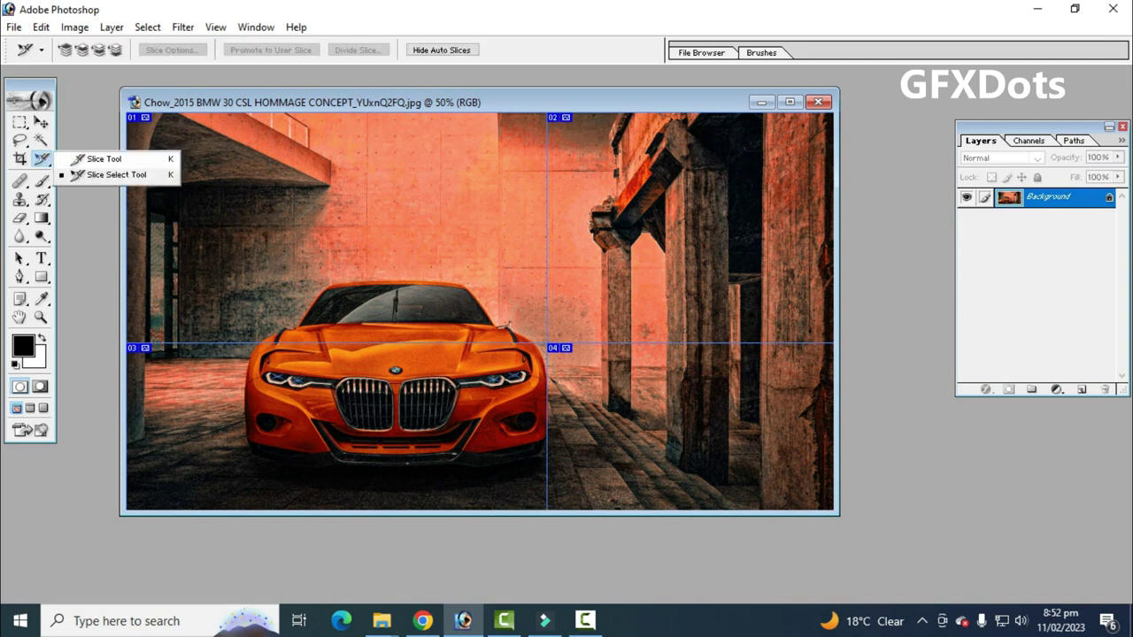
click(103, 159)
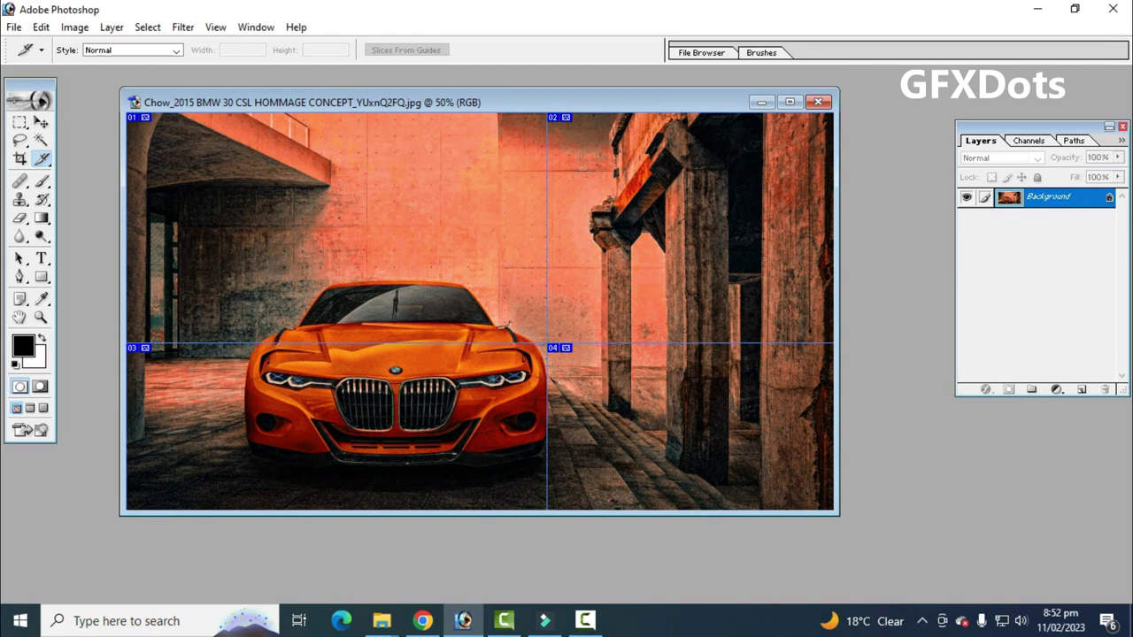
click(42, 159)
click(116, 175)
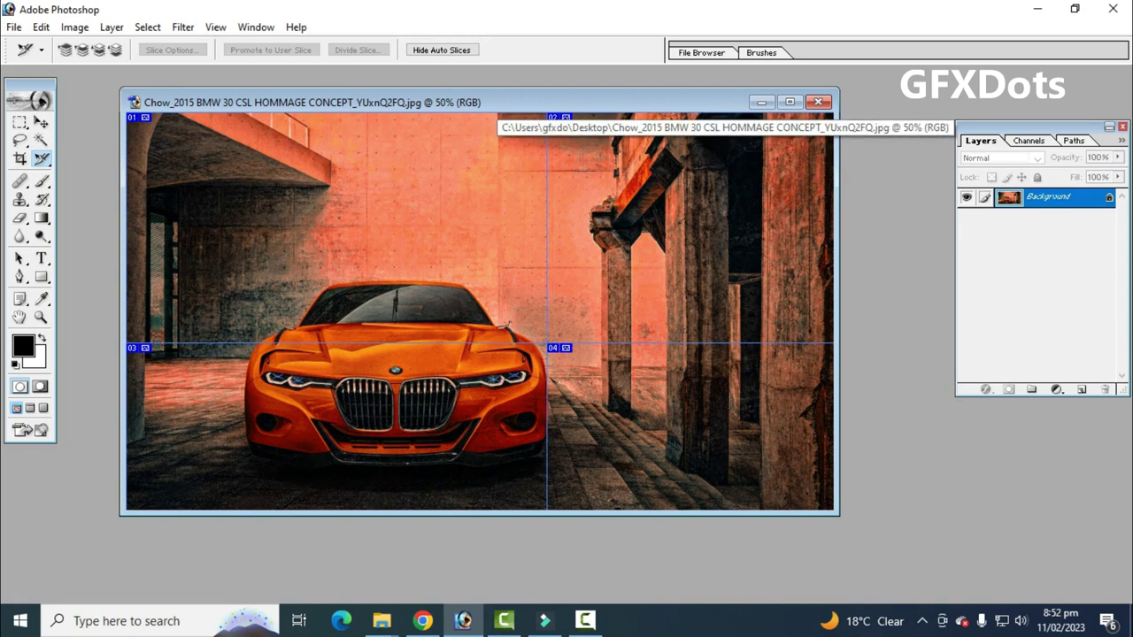
drag(496, 102, 481, 103)
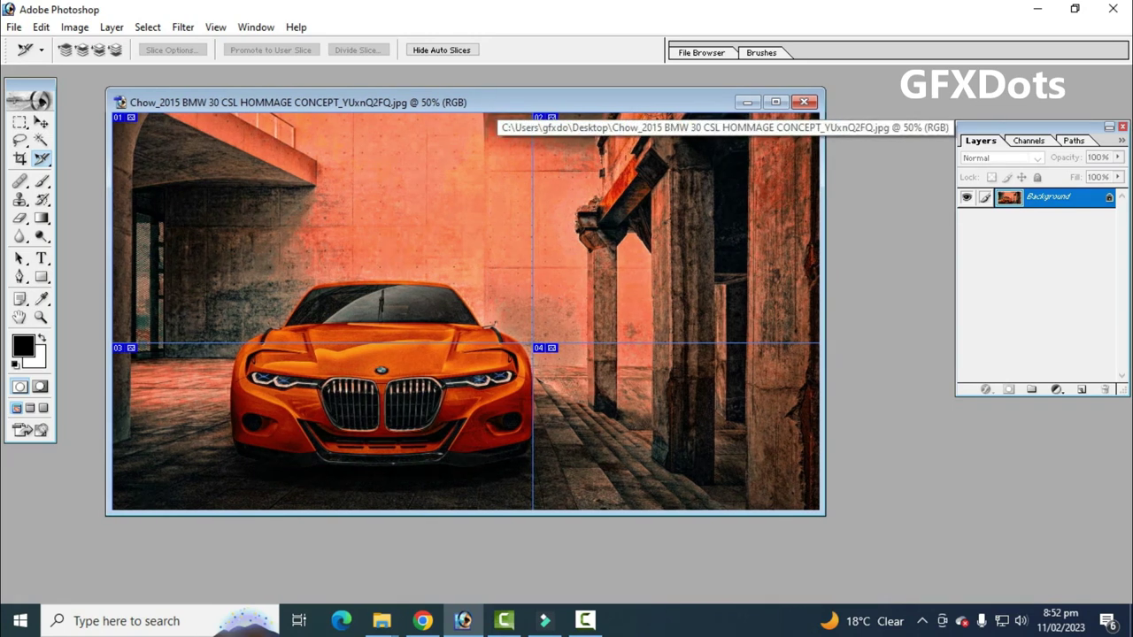
drag(211, 102, 221, 103)
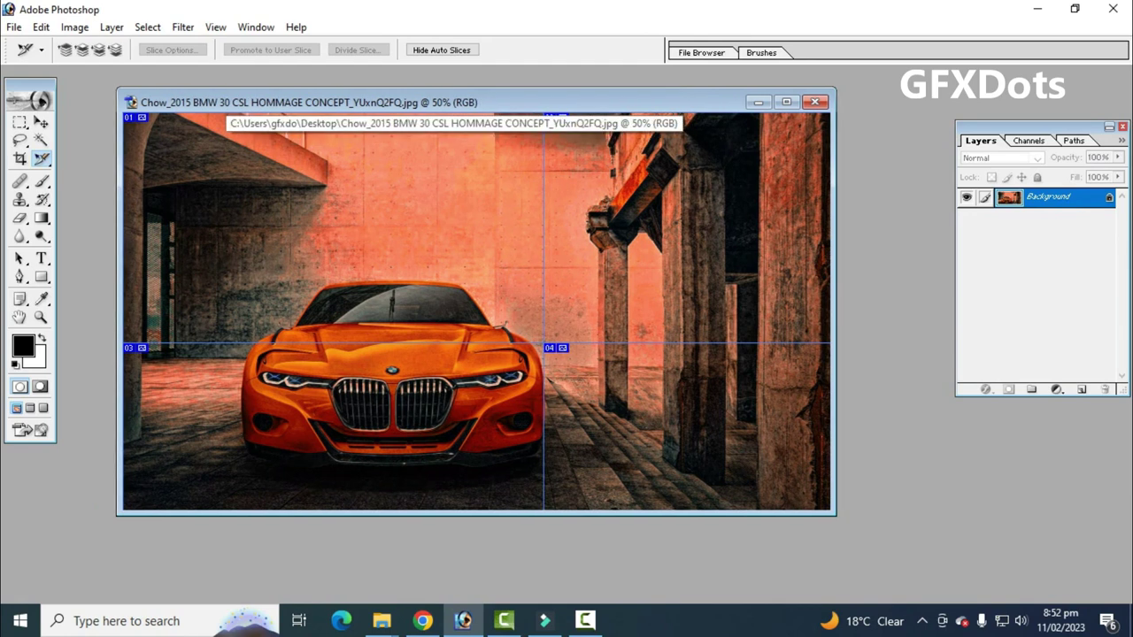